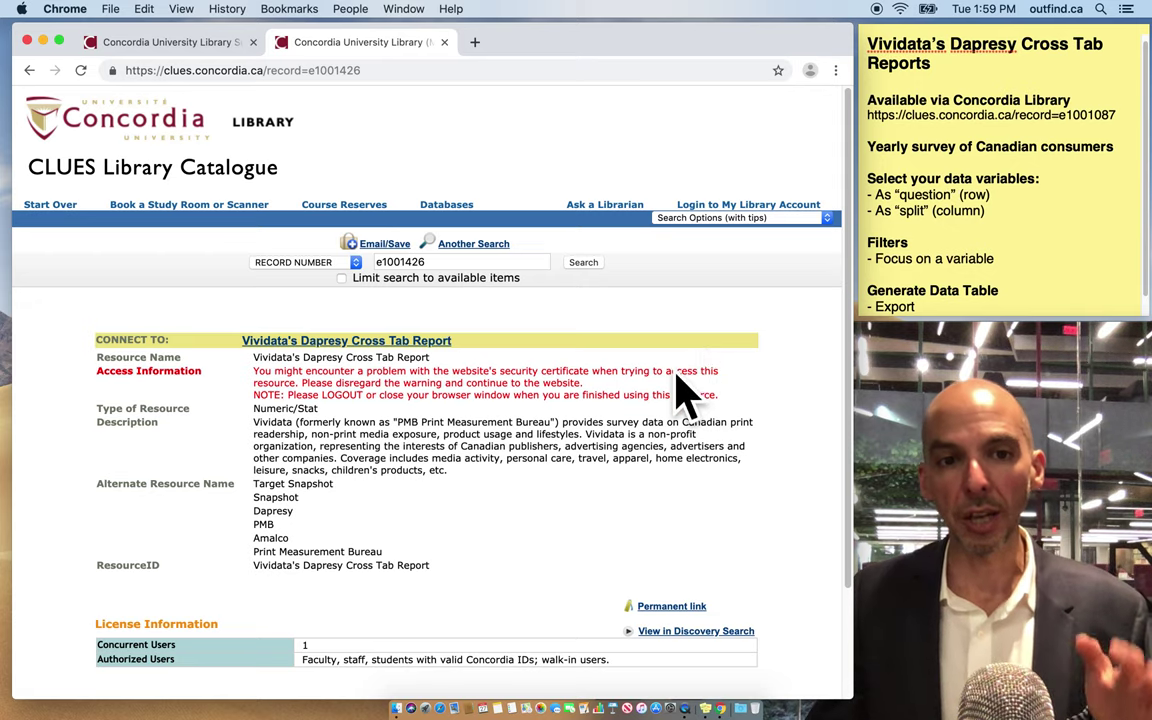
Open the Vividata Dapresy Cross Tab Report database, starting with All Respondents - 14+ as rows and columns.
{"action": "left_click", "coordinate": [399, 345]}
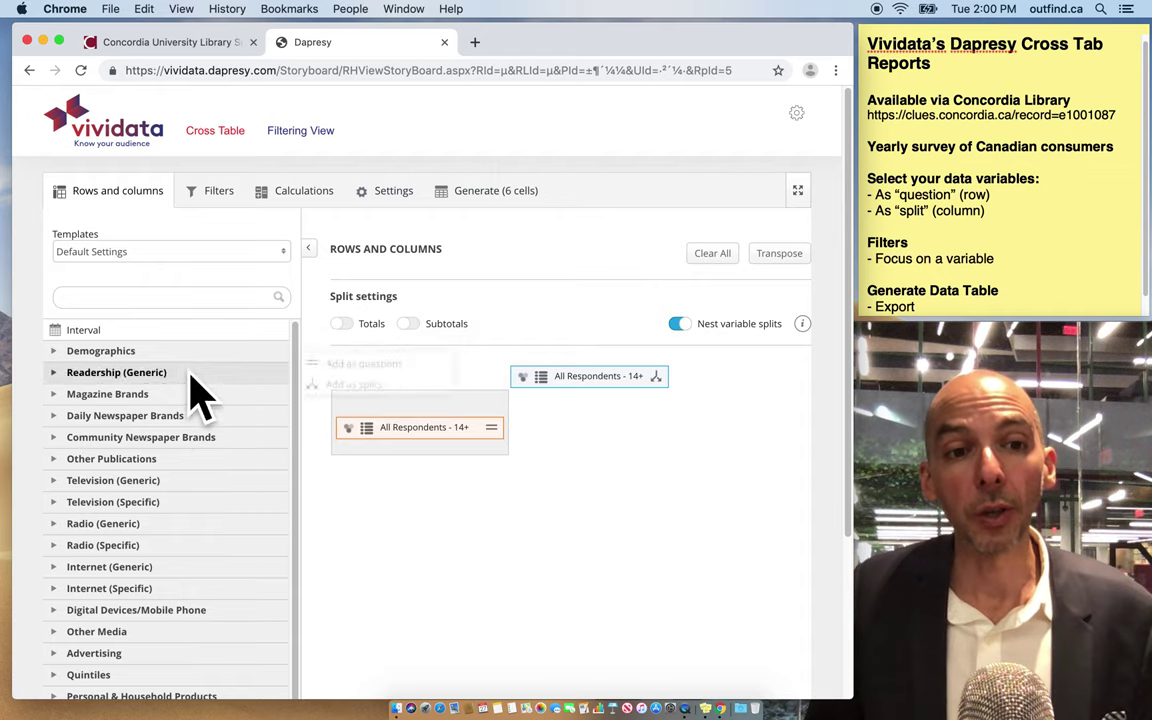
{"action": "mouse_move", "coordinate": [193, 367]}
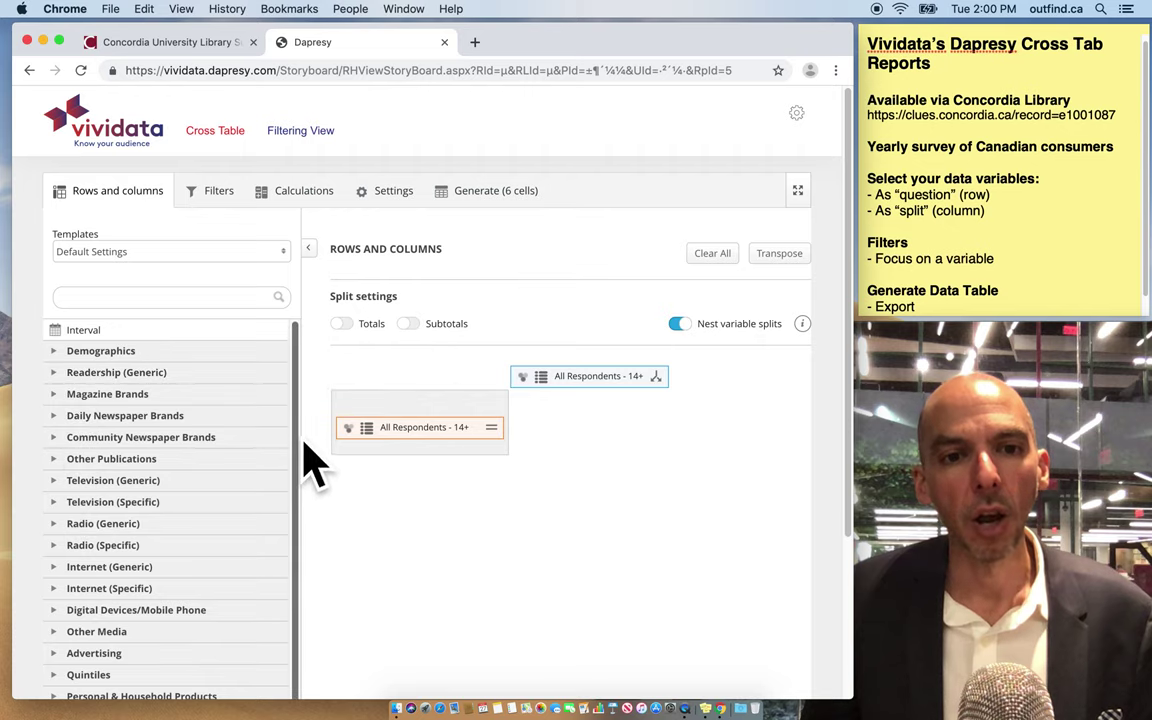
Expand Internet (Specific) and browse its Websites/Apps variables like Business/Finance, Search and Shopping Past Month.
{"action": "left_click_drag", "start_coordinate": [298, 455], "coordinate": [301, 532]}
{"action": "mouse_move", "coordinate": [64, 468]}
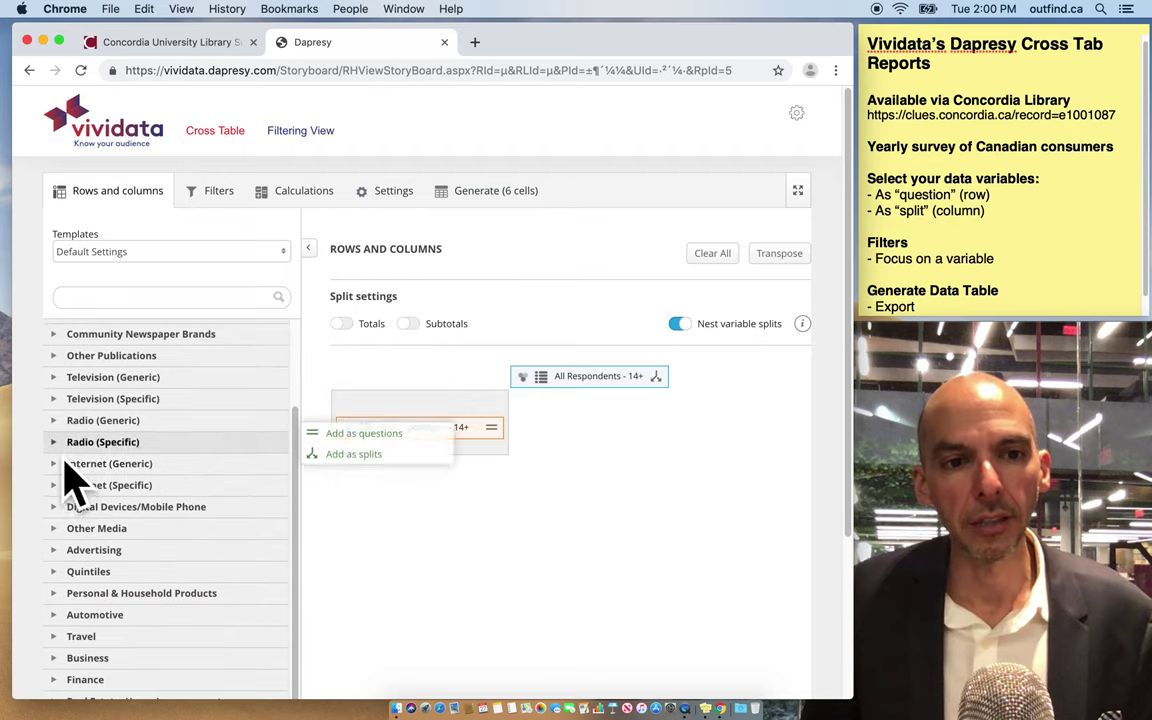
{"action": "mouse_move", "coordinate": [65, 496]}
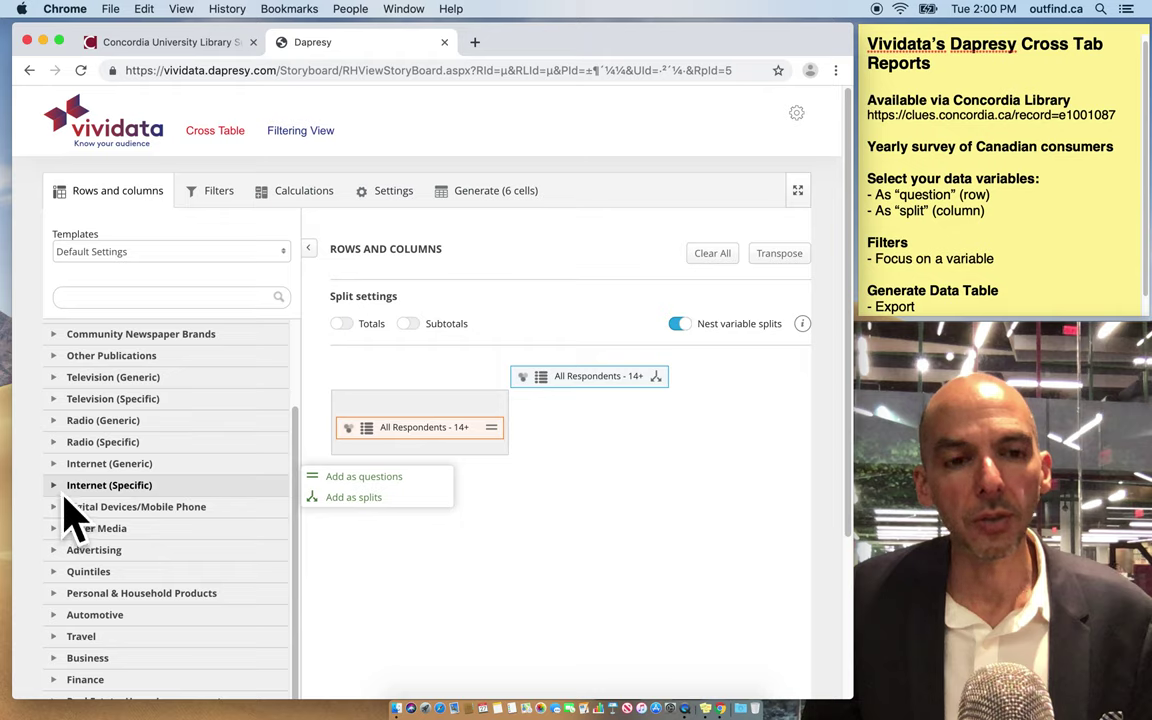
{"action": "left_click", "coordinate": [65, 492]}
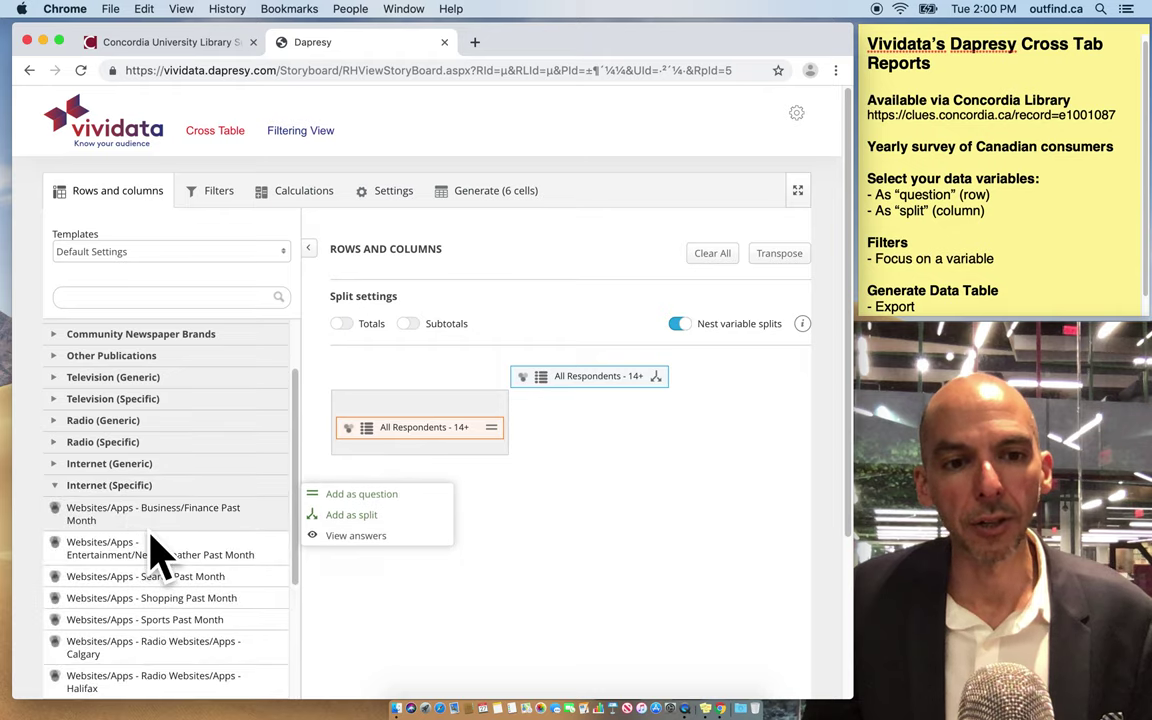
{"action": "mouse_move", "coordinate": [180, 625]}
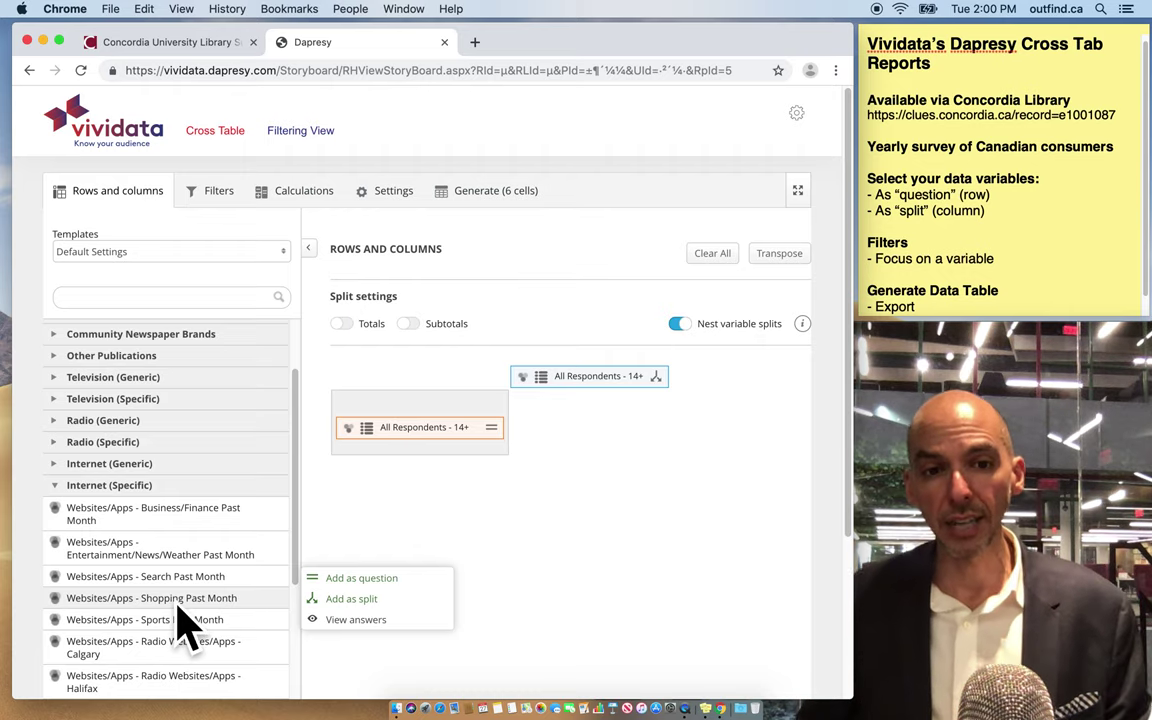
{"action": "mouse_move", "coordinate": [308, 462]}
{"action": "left_click_drag", "start_coordinate": [307, 458], "coordinate": [308, 583]}
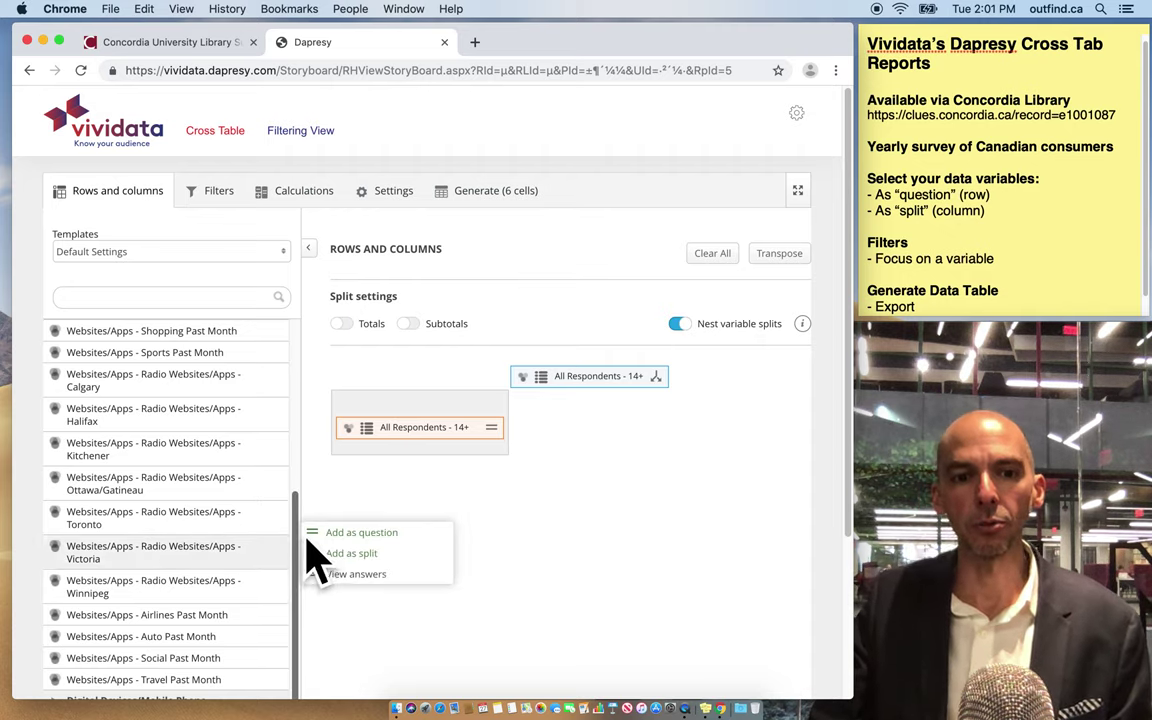
{"action": "left_click_drag", "start_coordinate": [306, 535], "coordinate": [290, 470]}
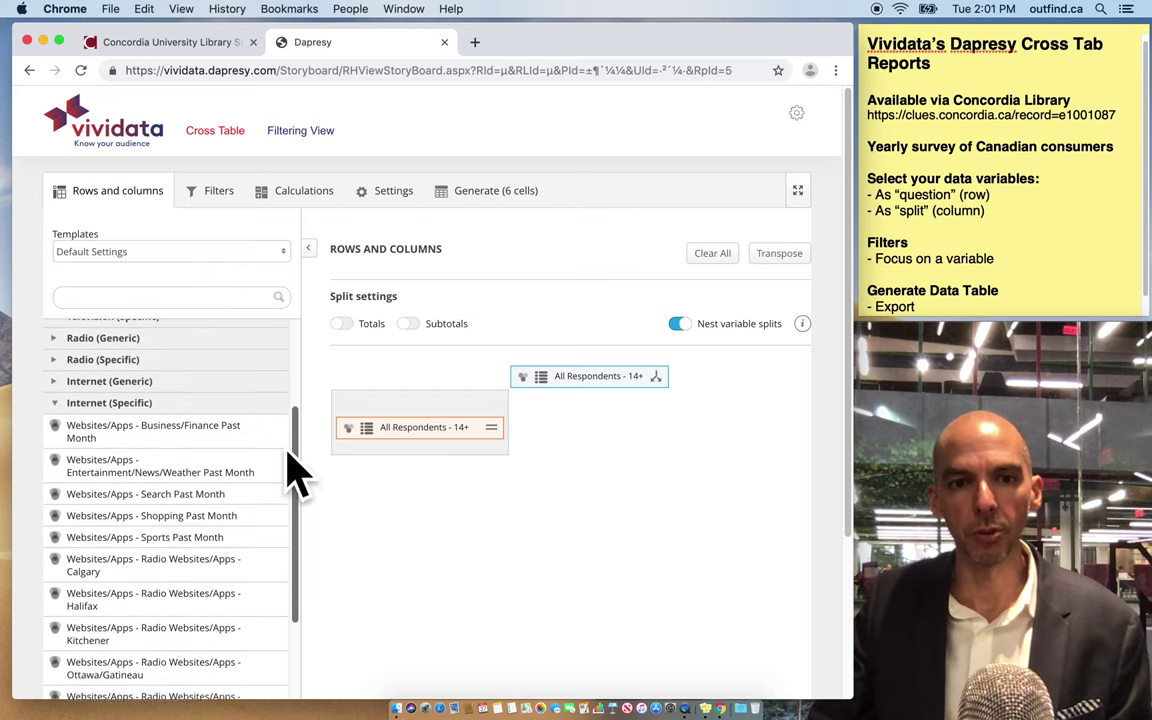
{"action": "scroll", "coordinate": [400, 490], "scroll_direction": "down", "scroll_amount": 3}
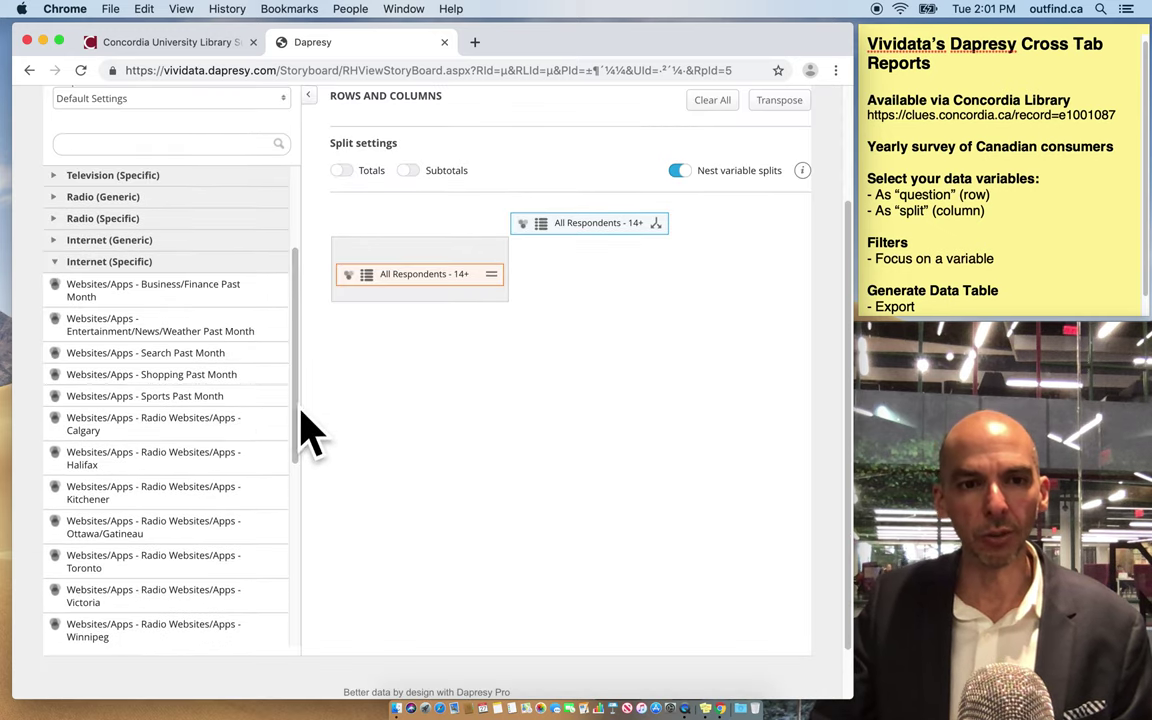
{"action": "left_click_drag", "start_coordinate": [308, 411], "coordinate": [183, 147]}
{"action": "left_click", "coordinate": [98, 145]}
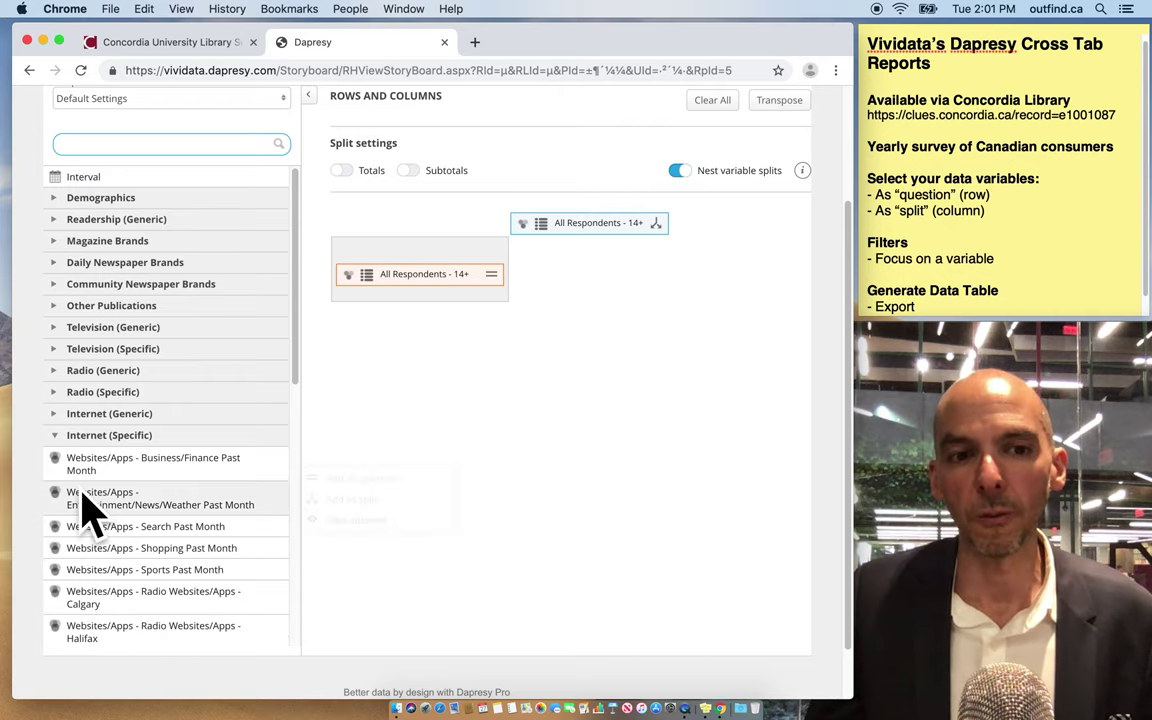
Collapse Internet (Specific) and scroll the category list down to Personal Characteristics/Views.
{"action": "left_click", "coordinate": [65, 444]}
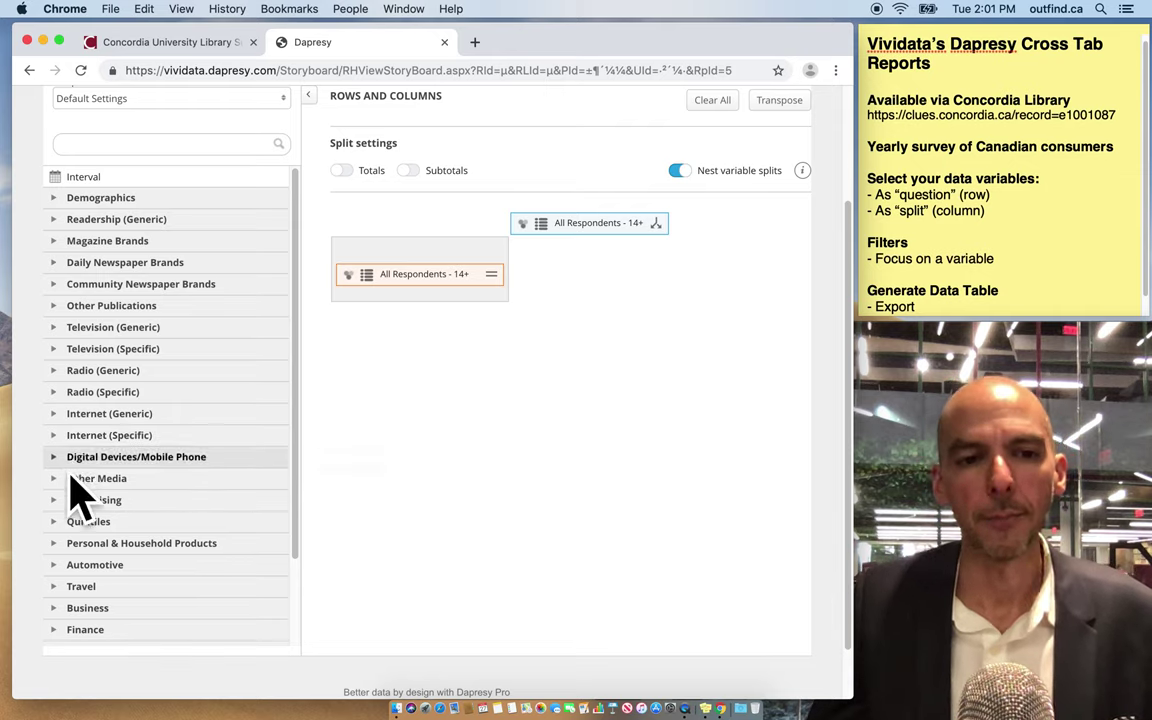
{"action": "scroll", "coordinate": [315, 480], "scroll_direction": "down", "scroll_amount": 1}
{"action": "scroll", "coordinate": [318, 510], "scroll_direction": "down", "scroll_amount": 5}
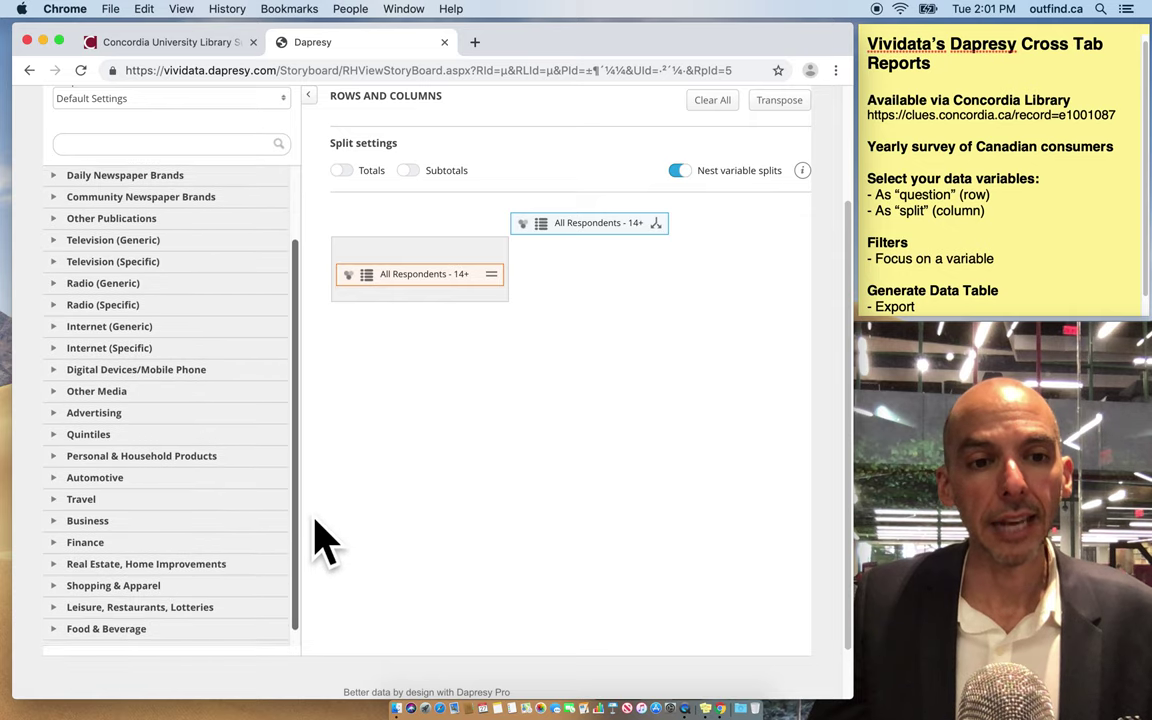
{"action": "scroll", "coordinate": [322, 560], "scroll_direction": "up", "scroll_amount": 6}
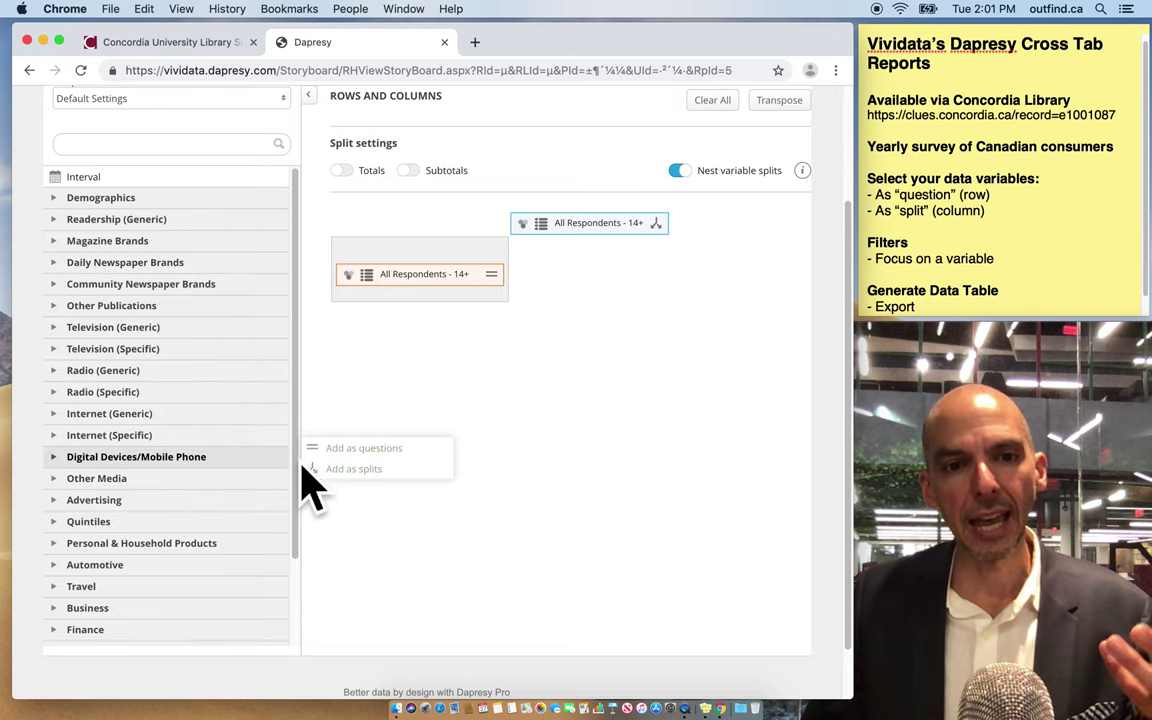
{"action": "scroll", "coordinate": [305, 495], "scroll_direction": "down", "scroll_amount": 3}
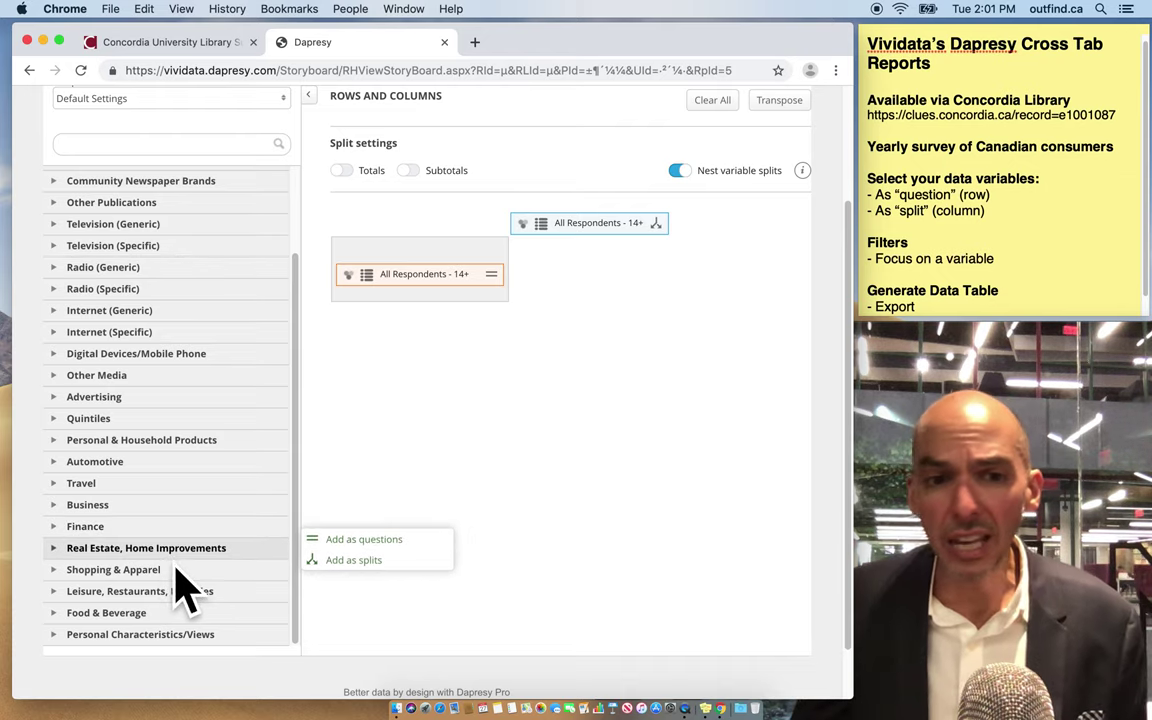
{"action": "scroll", "coordinate": [265, 597], "scroll_direction": "up", "scroll_amount": 1}
{"action": "scroll", "coordinate": [215, 600], "scroll_direction": "down", "scroll_amount": 1}
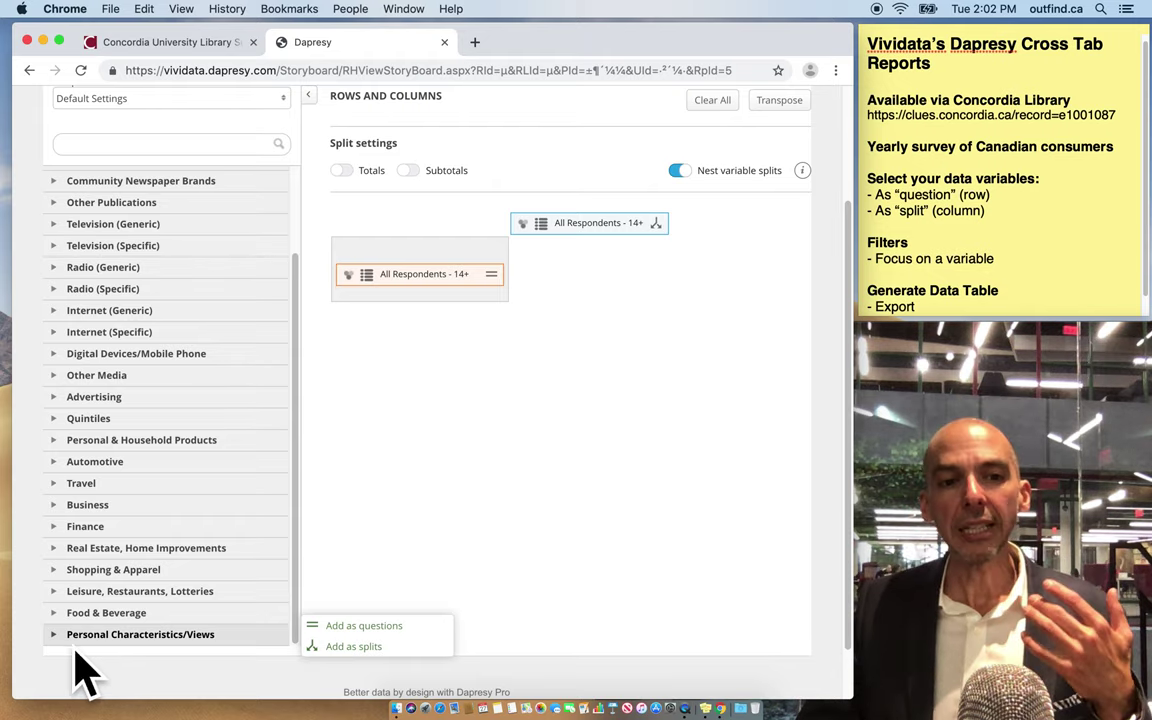
{"action": "left_click", "coordinate": [68, 636]}
{"action": "scroll", "coordinate": [78, 640], "scroll_direction": "down", "scroll_amount": 5}
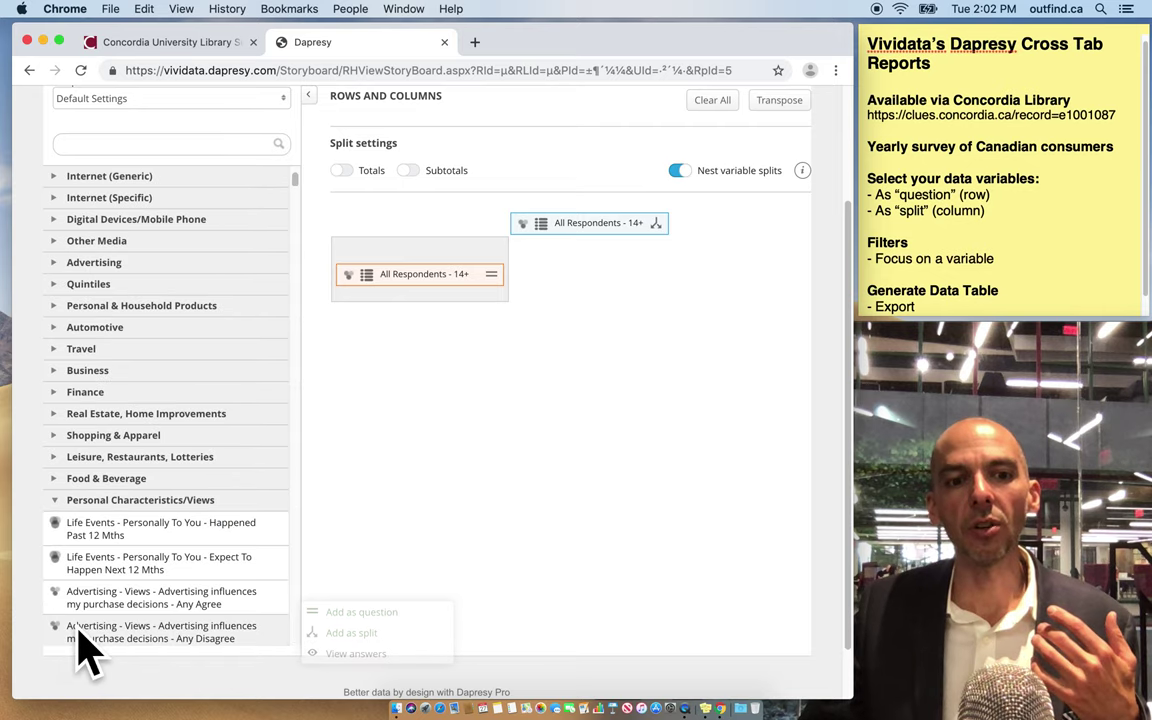
{"action": "scroll", "coordinate": [82, 636], "scroll_direction": "down", "scroll_amount": 3}
{"action": "left_click", "coordinate": [82, 636]}
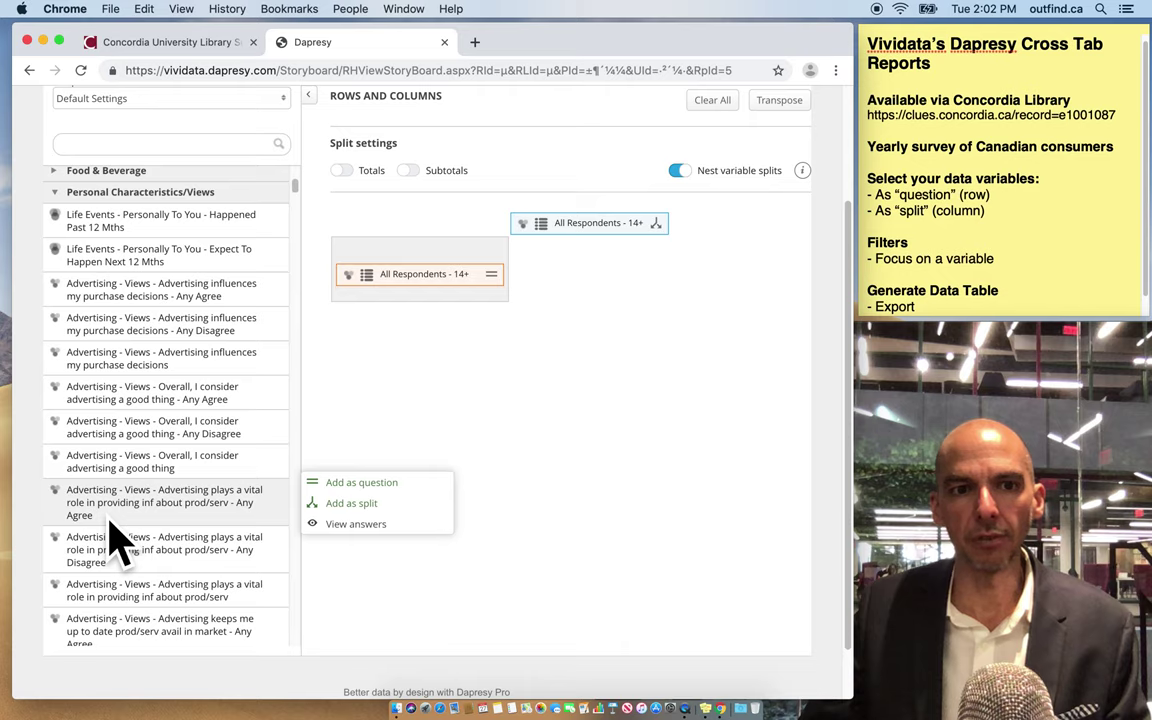
{"action": "scroll", "coordinate": [112, 540], "scroll_direction": "up", "scroll_amount": 7}
{"action": "scroll", "coordinate": [75, 548], "scroll_direction": "up", "scroll_amount": 3}
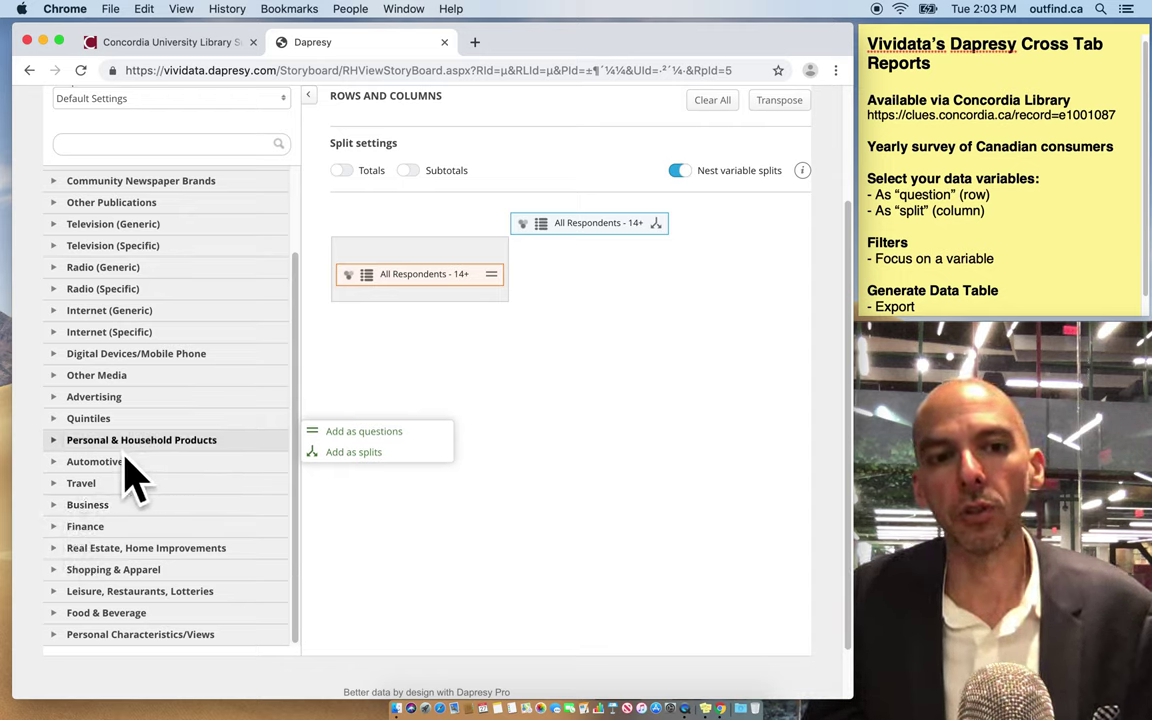
Expand Personal & Household Products and find the Pets - Pet Ownership # Cats In HH variable.
{"action": "left_click", "coordinate": [56, 443]}
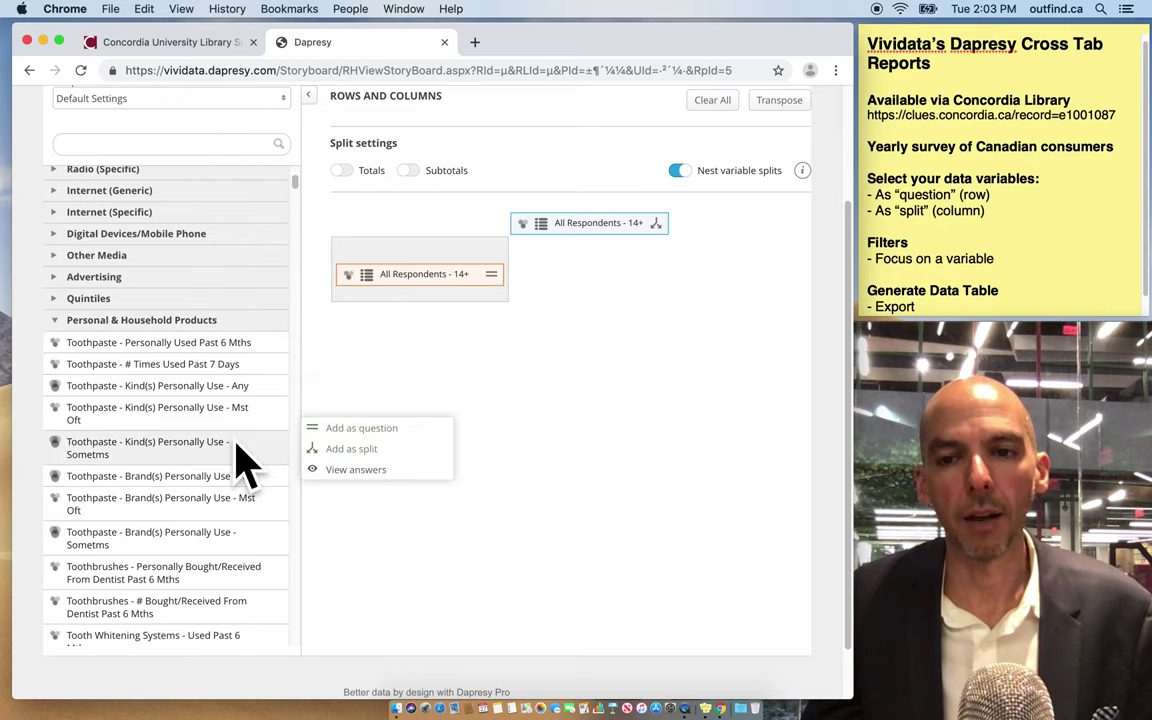
{"action": "mouse_move", "coordinate": [225, 442]}
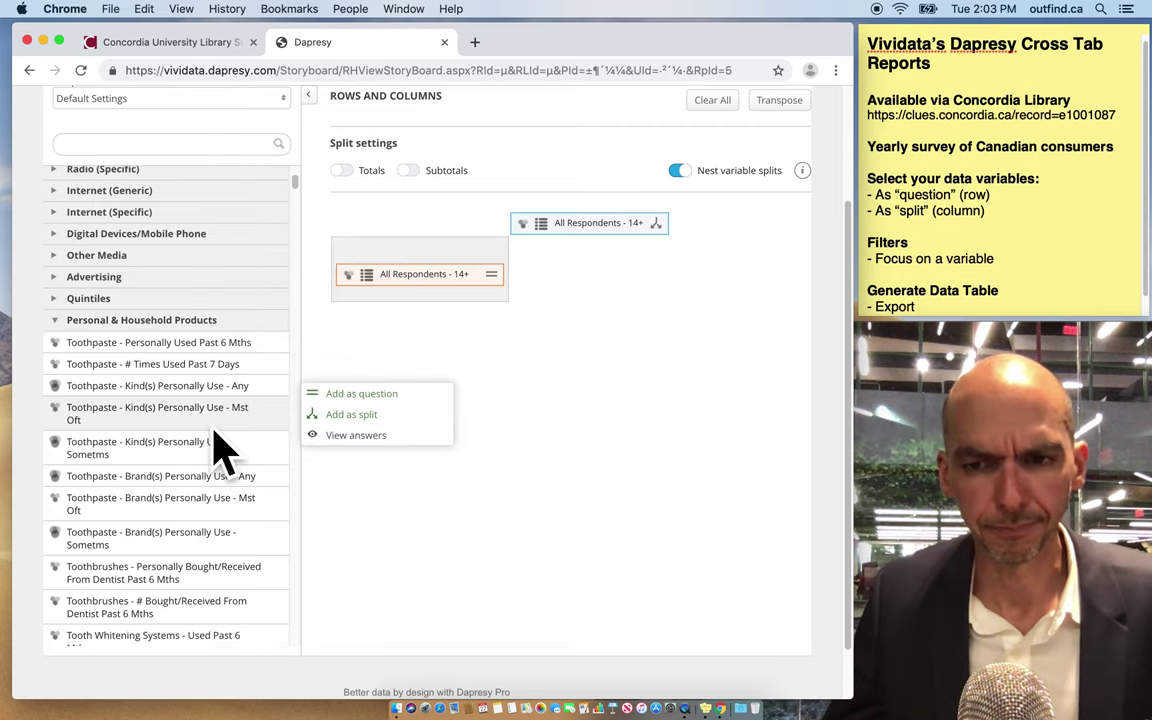
{"action": "scroll", "coordinate": [222, 450], "scroll_direction": "down", "scroll_amount": 15}
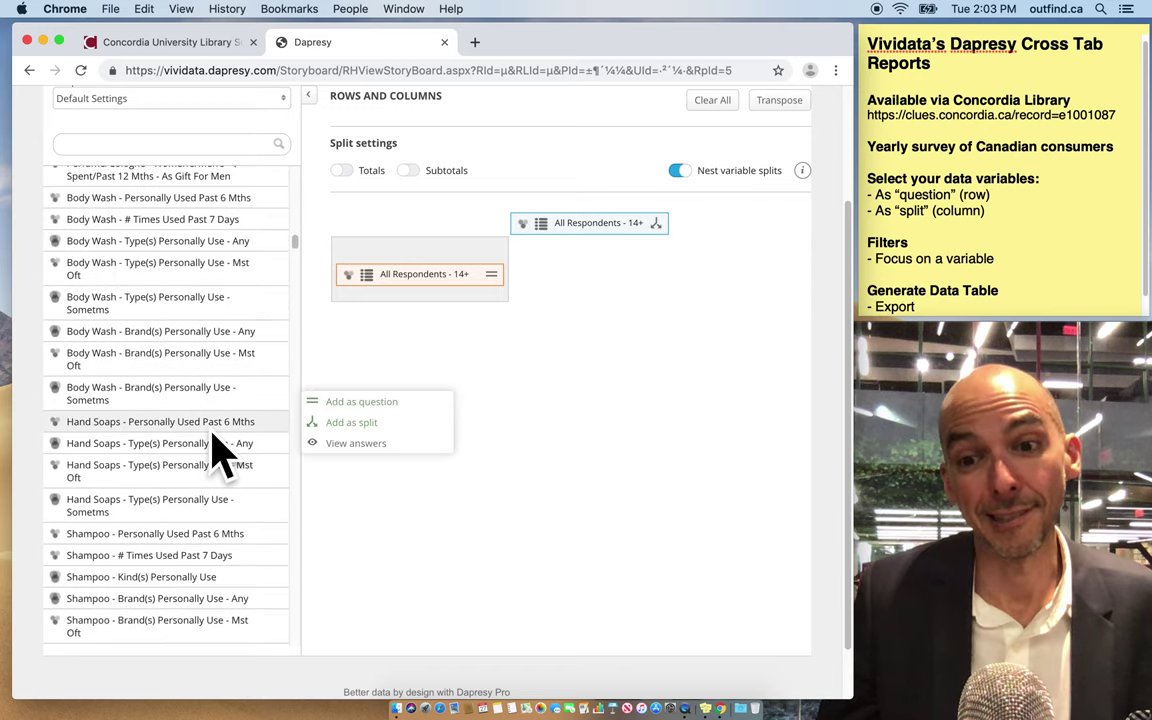
{"action": "scroll", "coordinate": [213, 440], "scroll_direction": "down", "scroll_amount": 15}
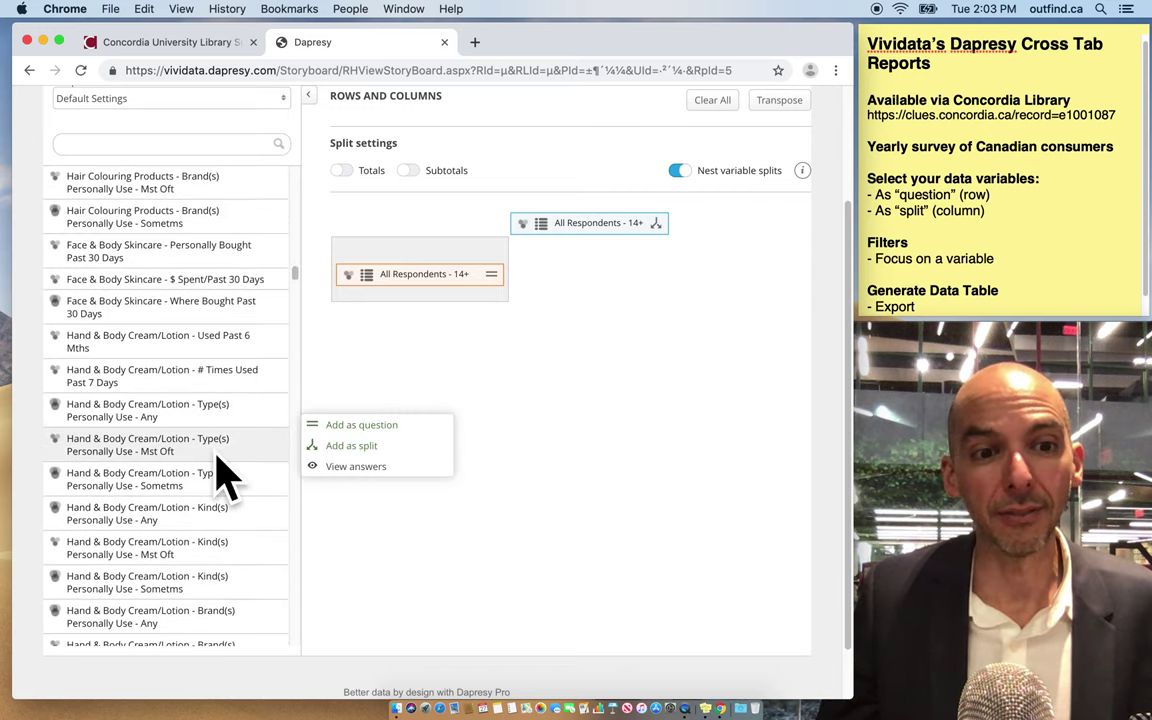
{"action": "scroll", "coordinate": [222, 470], "scroll_direction": "down", "scroll_amount": 20}
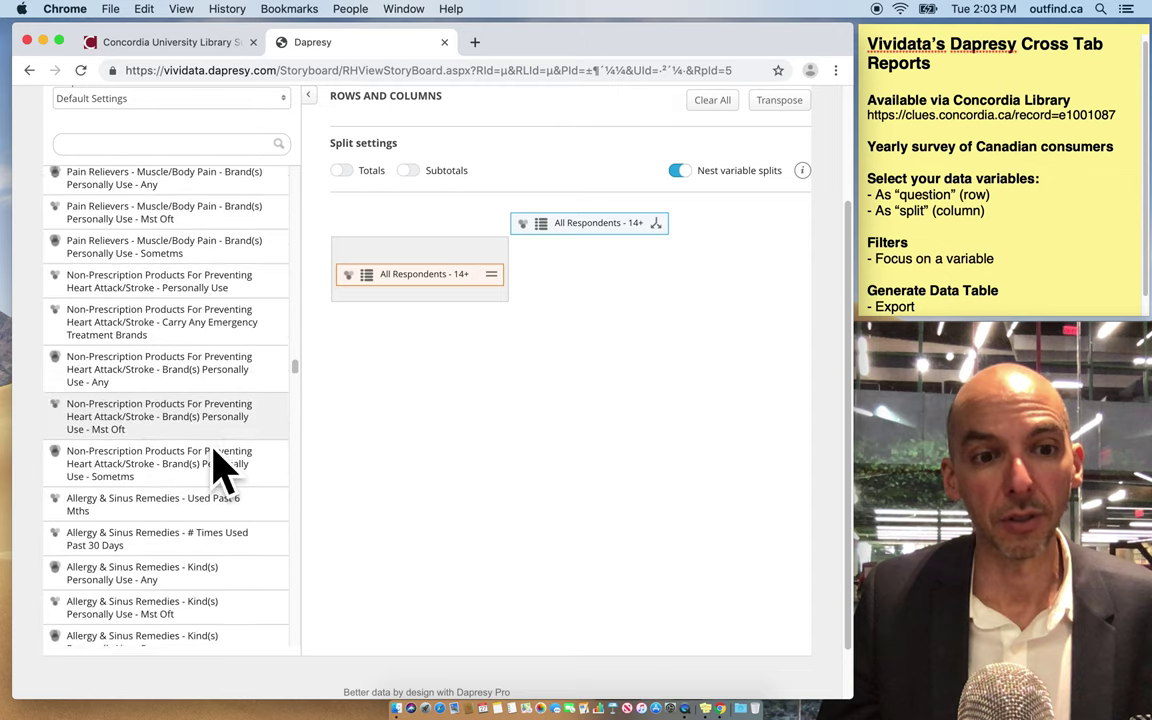
{"action": "scroll", "coordinate": [222, 470], "scroll_direction": "down", "scroll_amount": 20}
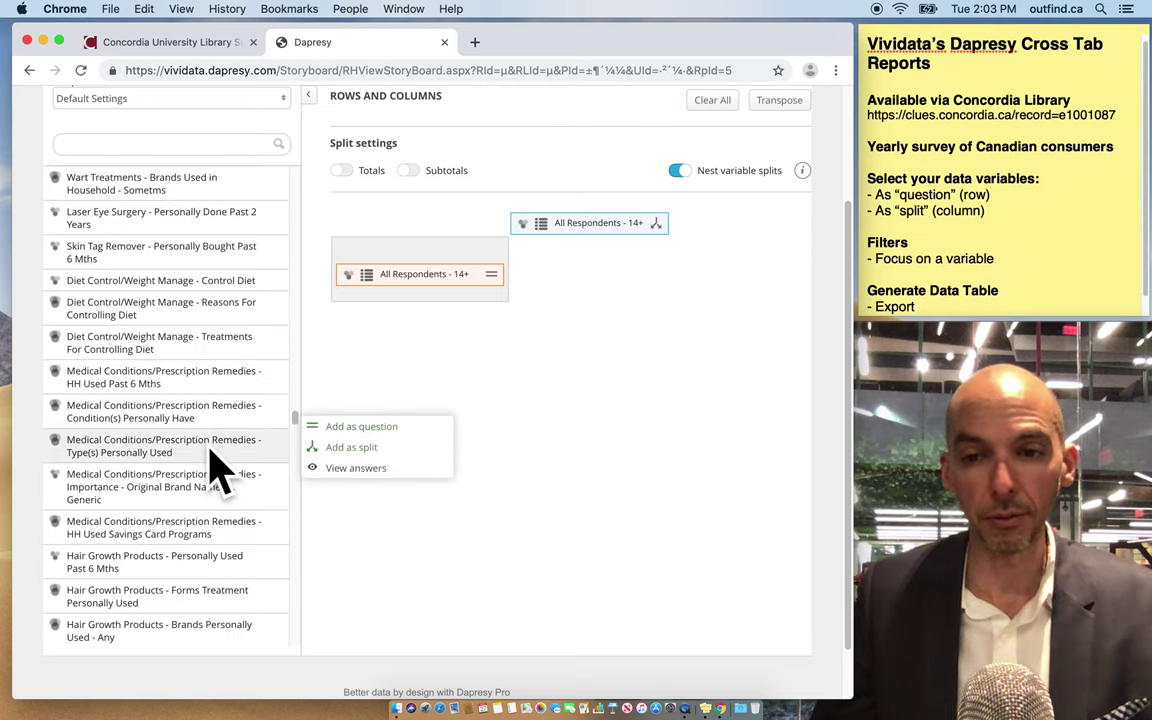
{"action": "scroll", "coordinate": [218, 468], "scroll_direction": "down", "scroll_amount": 20}
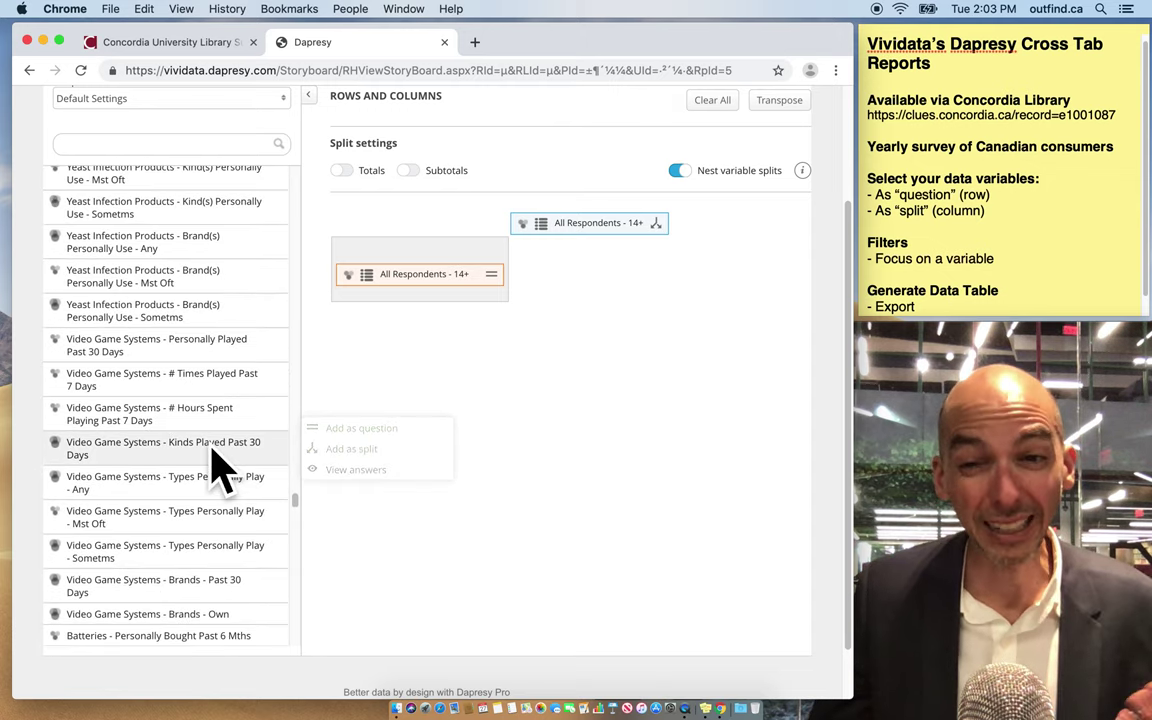
{"action": "scroll", "coordinate": [218, 468], "scroll_direction": "down", "scroll_amount": 20}
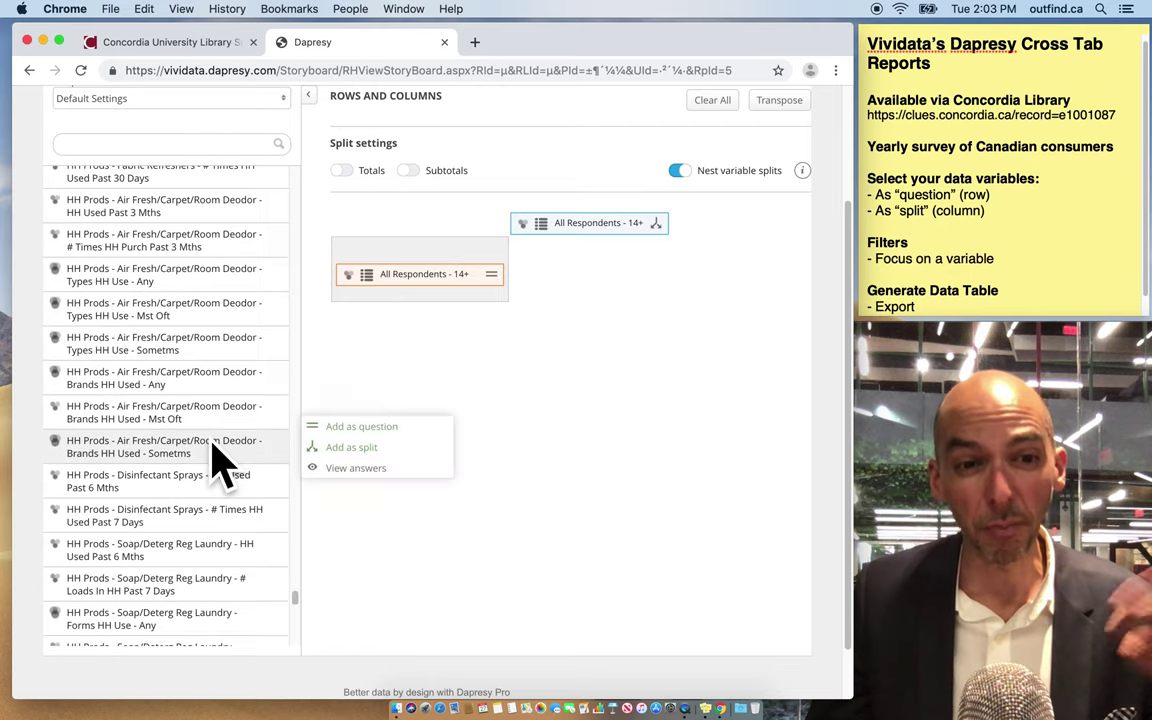
{"action": "scroll", "coordinate": [218, 466], "scroll_direction": "down", "scroll_amount": 20}
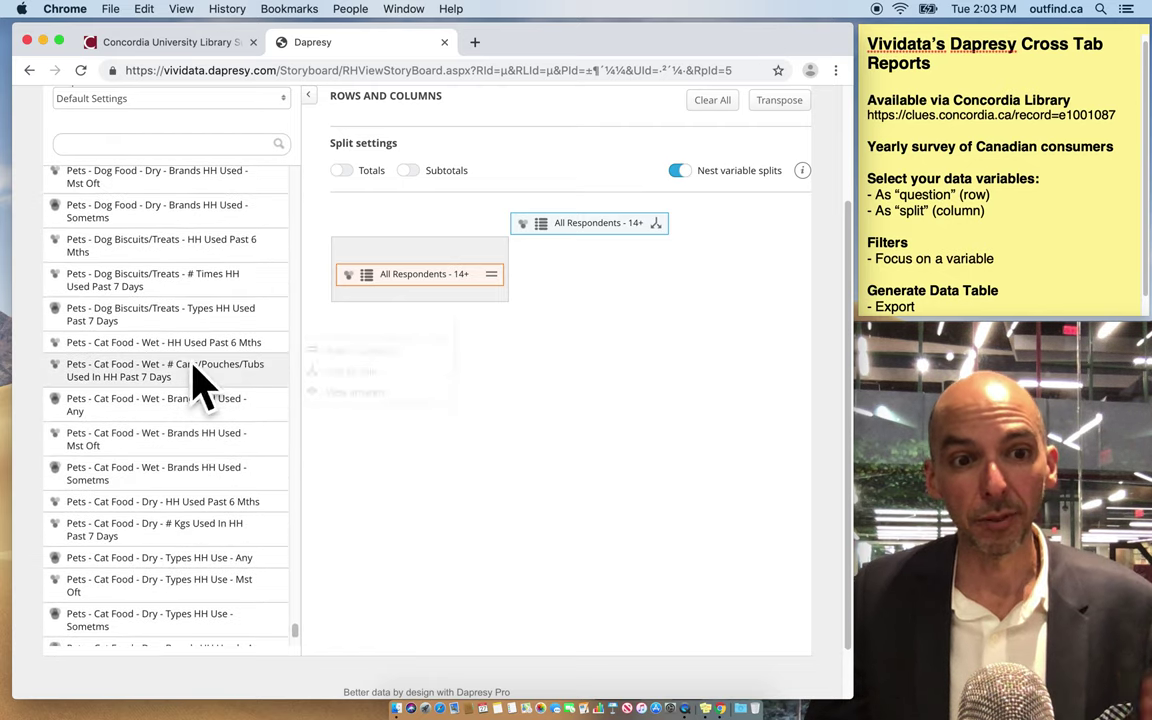
{"action": "scroll", "coordinate": [176, 290], "scroll_direction": "up", "scroll_amount": 2}
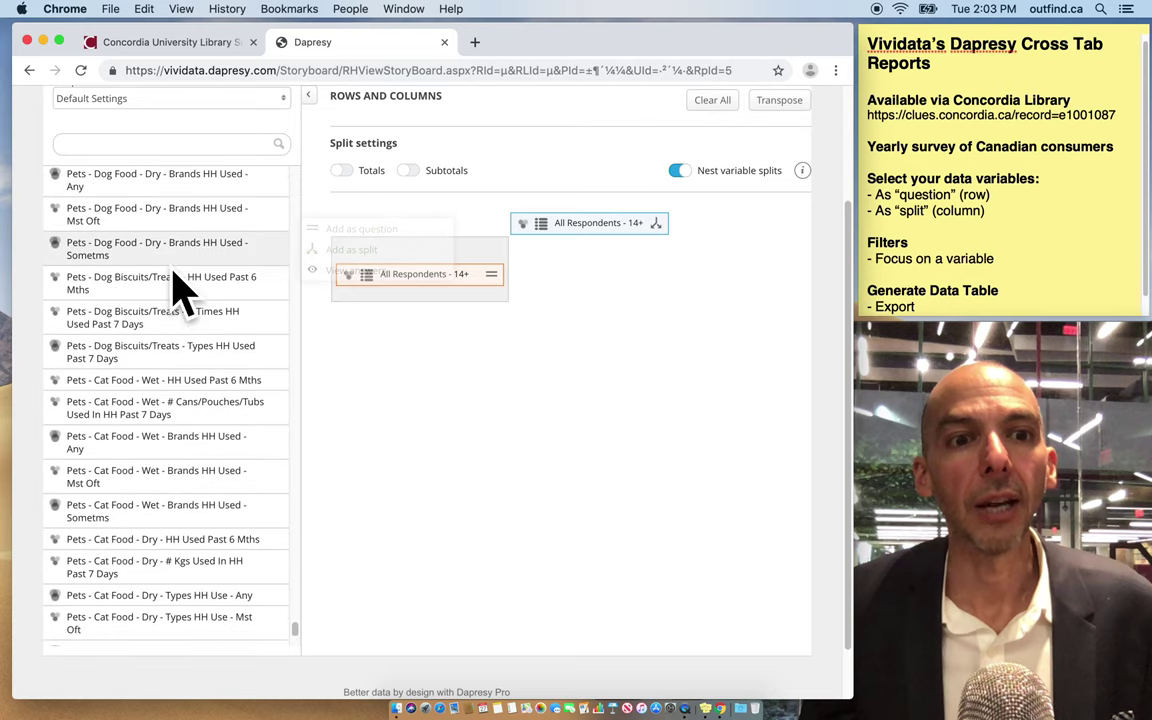
{"action": "scroll", "coordinate": [178, 290], "scroll_direction": "up", "scroll_amount": 5}
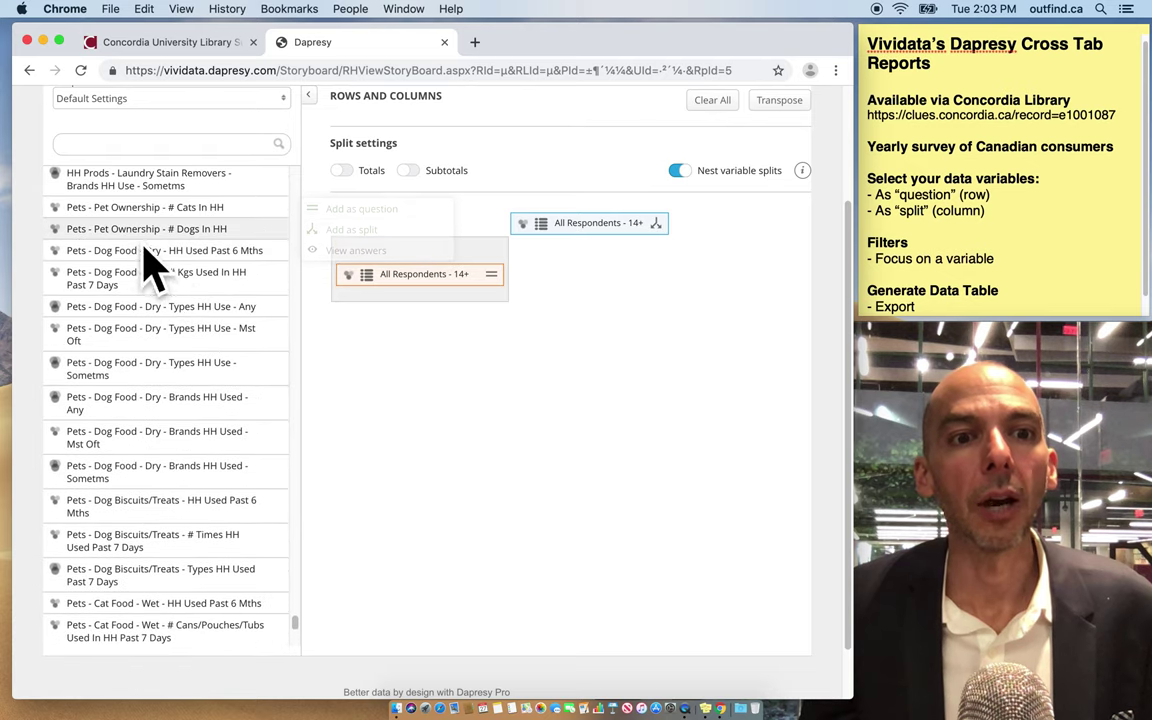
{"action": "mouse_move", "coordinate": [95, 230]}
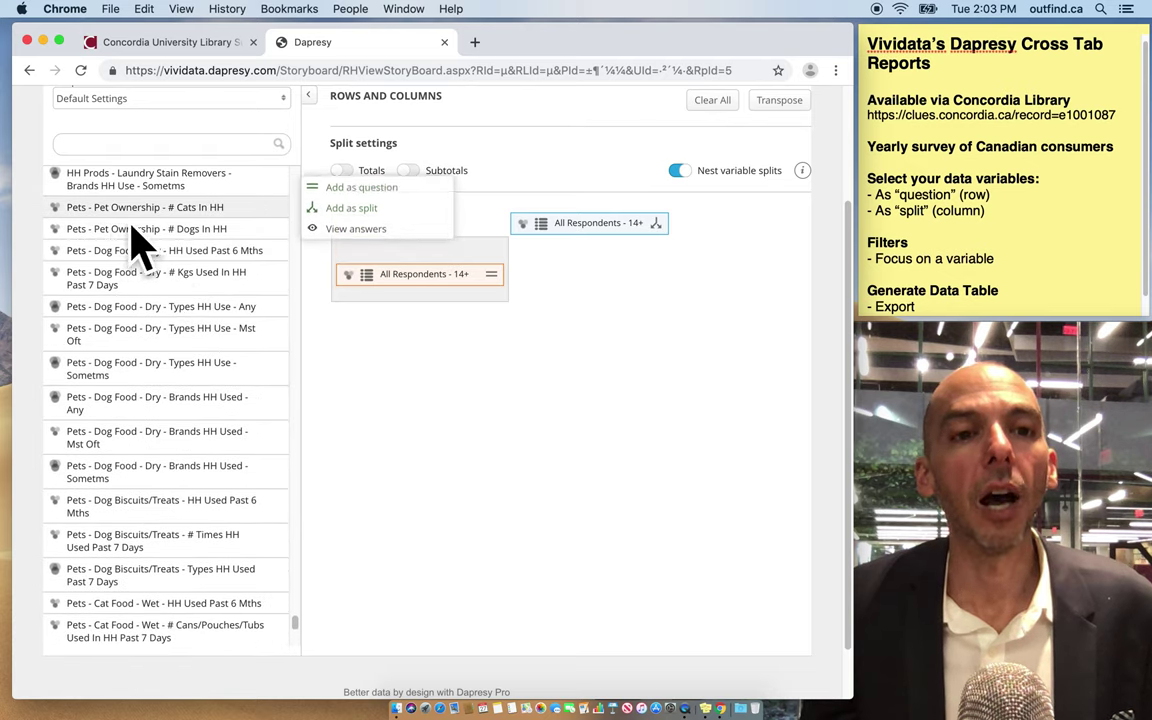
{"action": "mouse_move", "coordinate": [165, 244]}
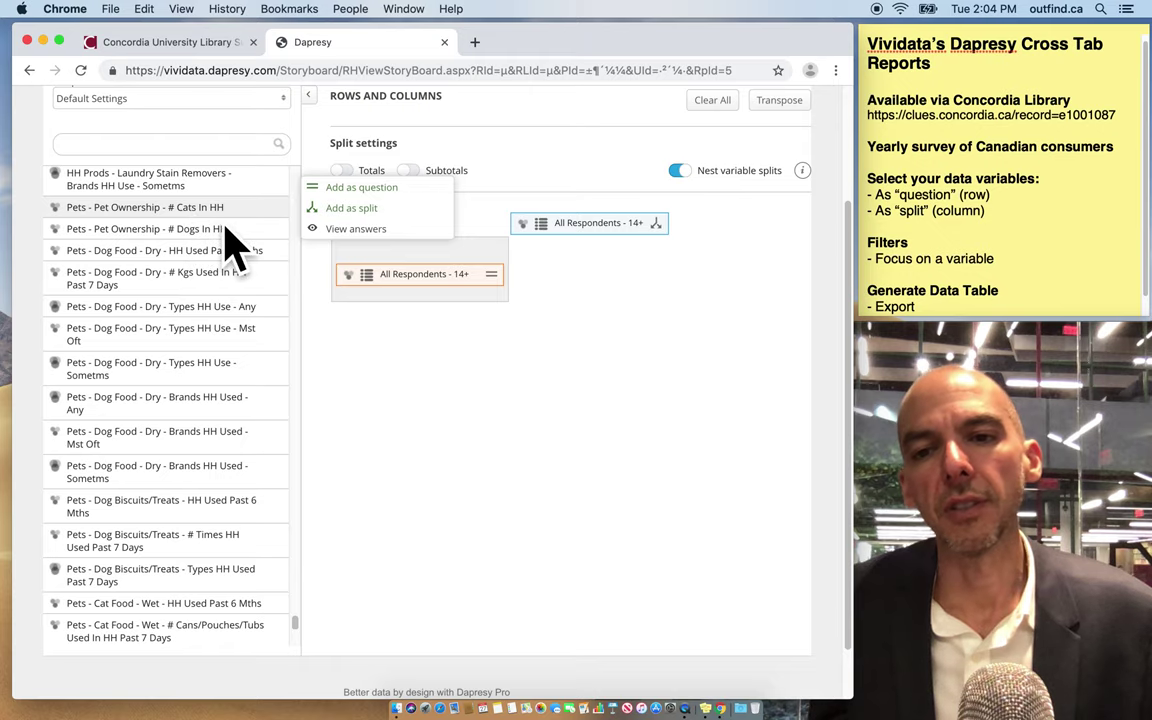
Add Pet Ownership # Cats In HH and # Dogs In HH as row questions.
{"action": "left_click", "coordinate": [345, 200]}
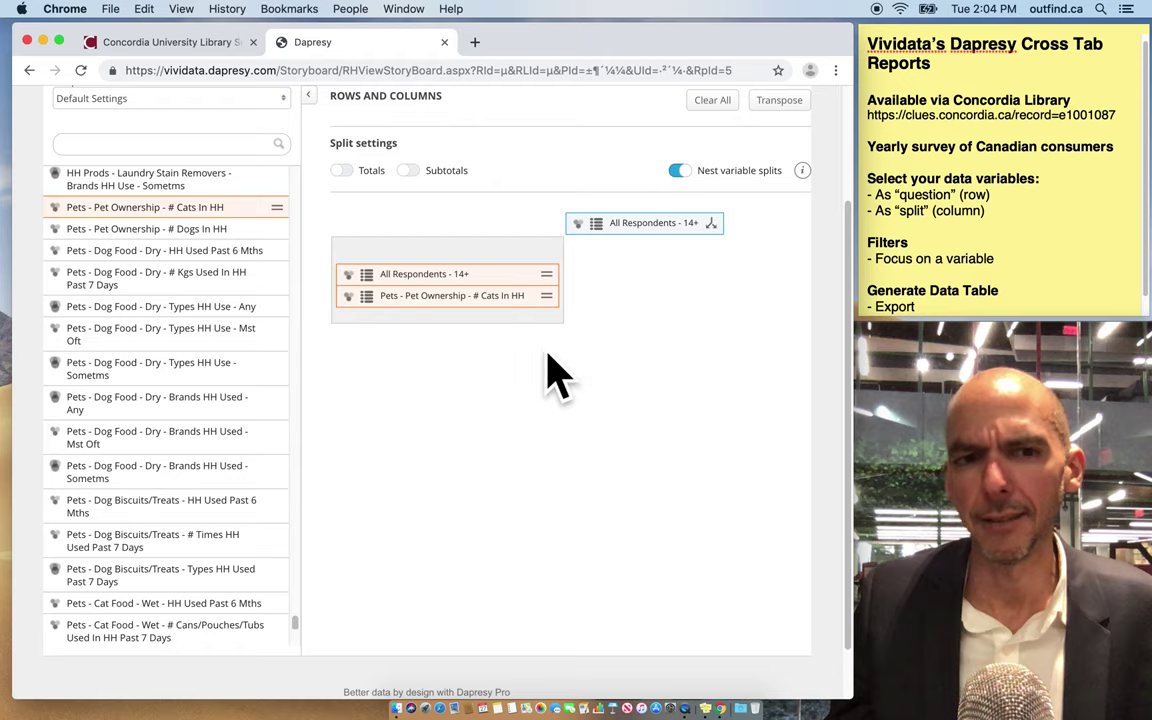
{"action": "left_click", "coordinate": [155, 208]}
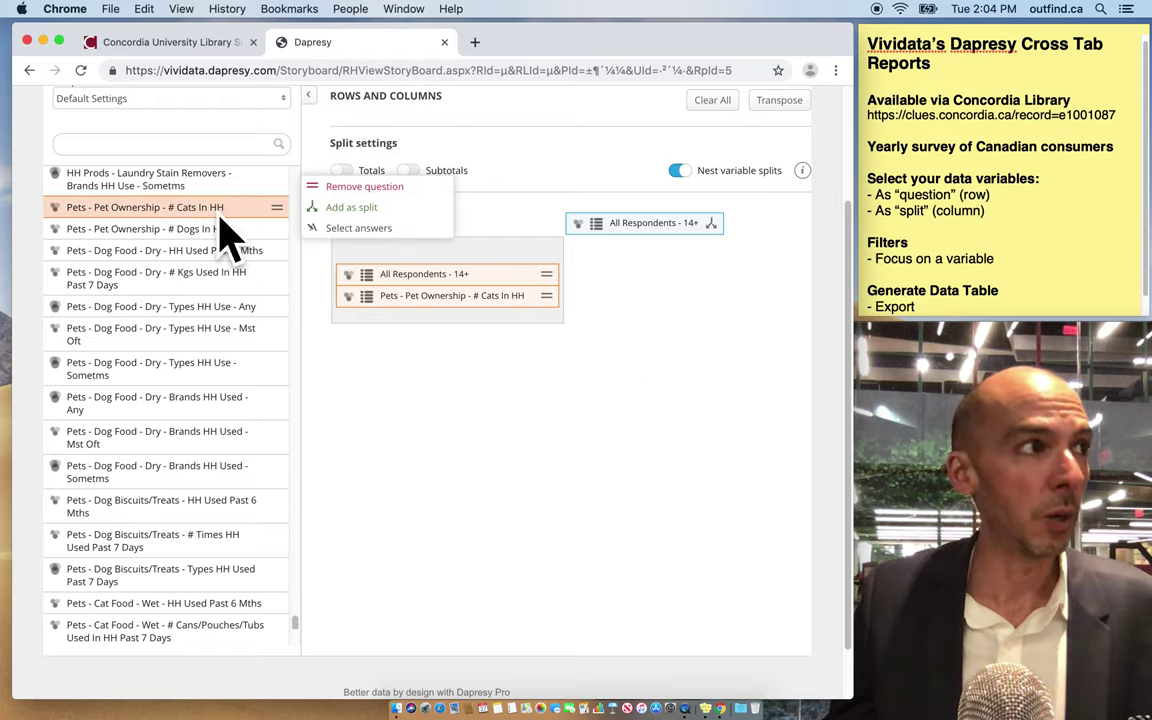
{"action": "left_click", "coordinate": [214, 230]}
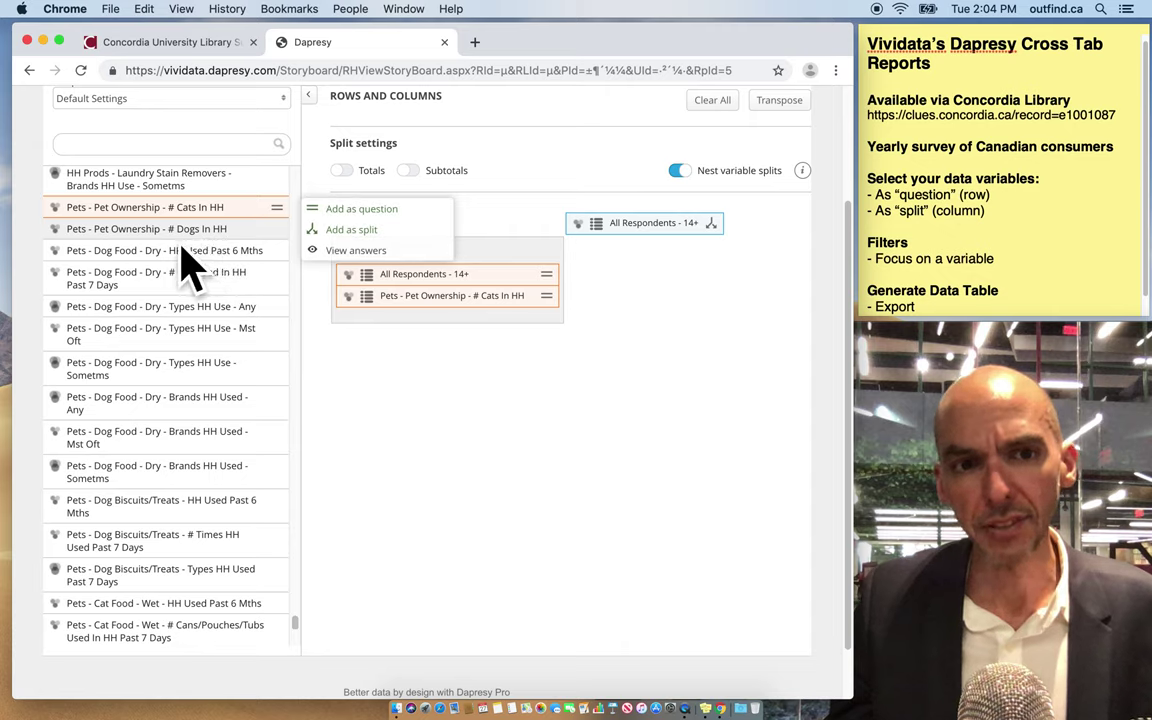
{"action": "left_click", "coordinate": [355, 209]}
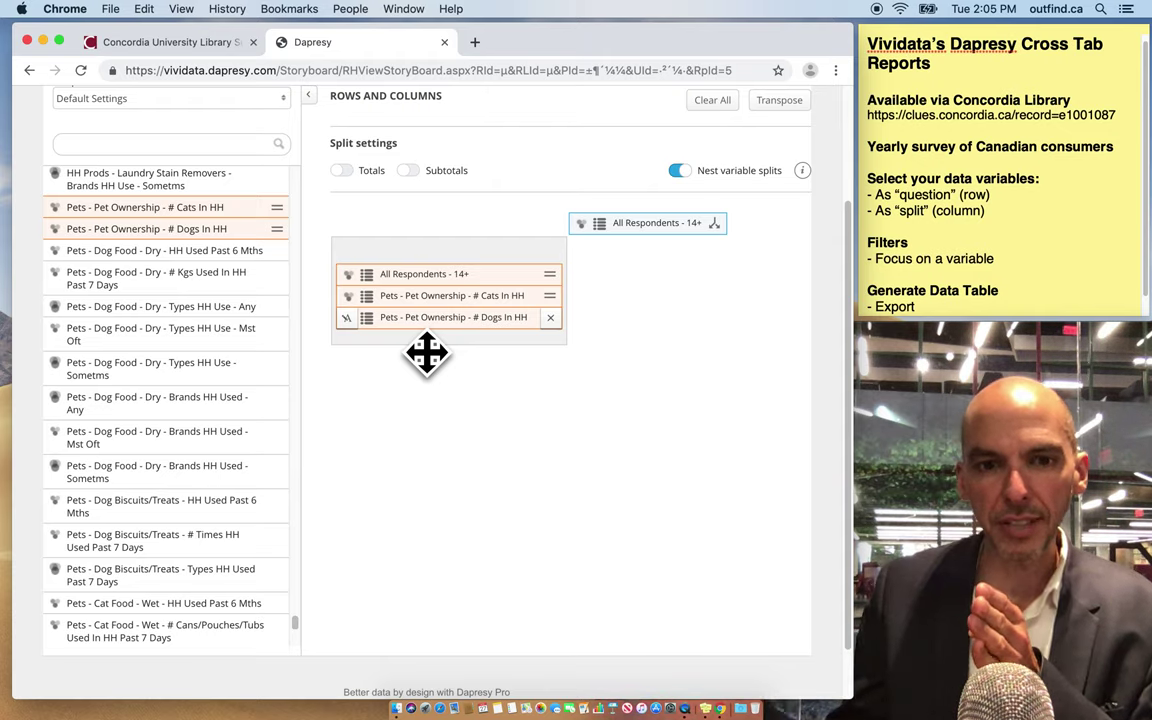
Add Digital Devices/Mobile Phone - Brands Personally Have as a column split.
{"action": "left_click", "coordinate": [277, 631]}
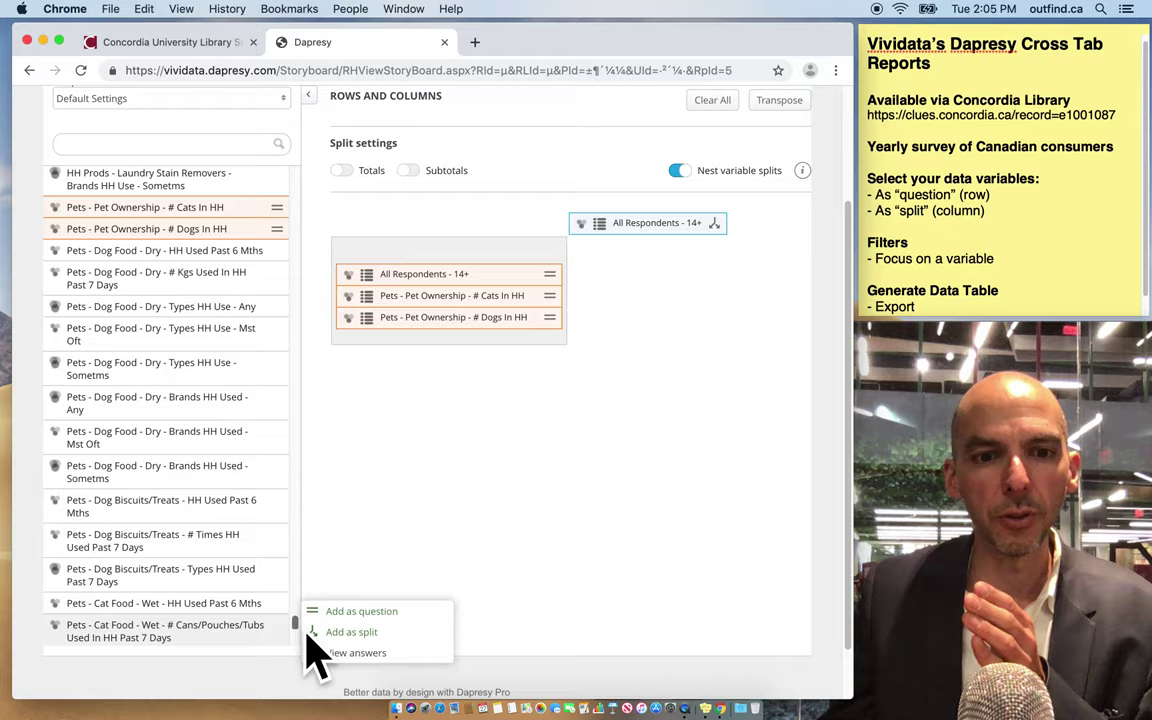
{"action": "left_click_drag", "start_coordinate": [307, 632], "coordinate": [314, 211]}
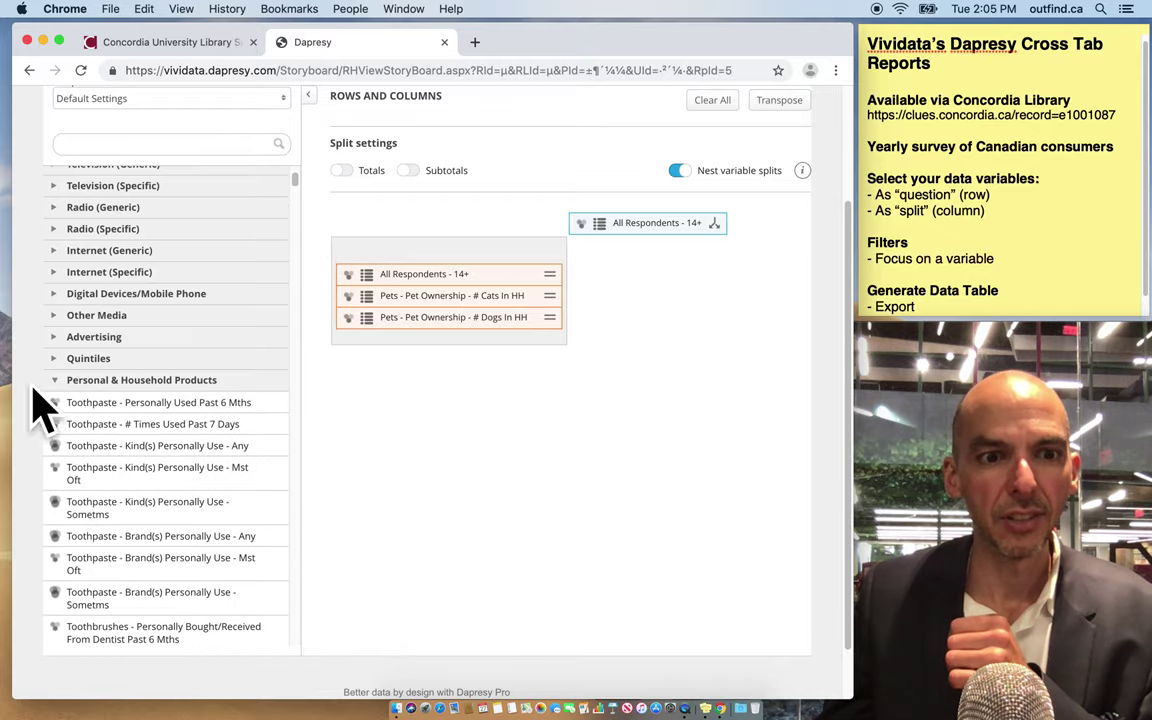
{"action": "left_click", "coordinate": [66, 386]}
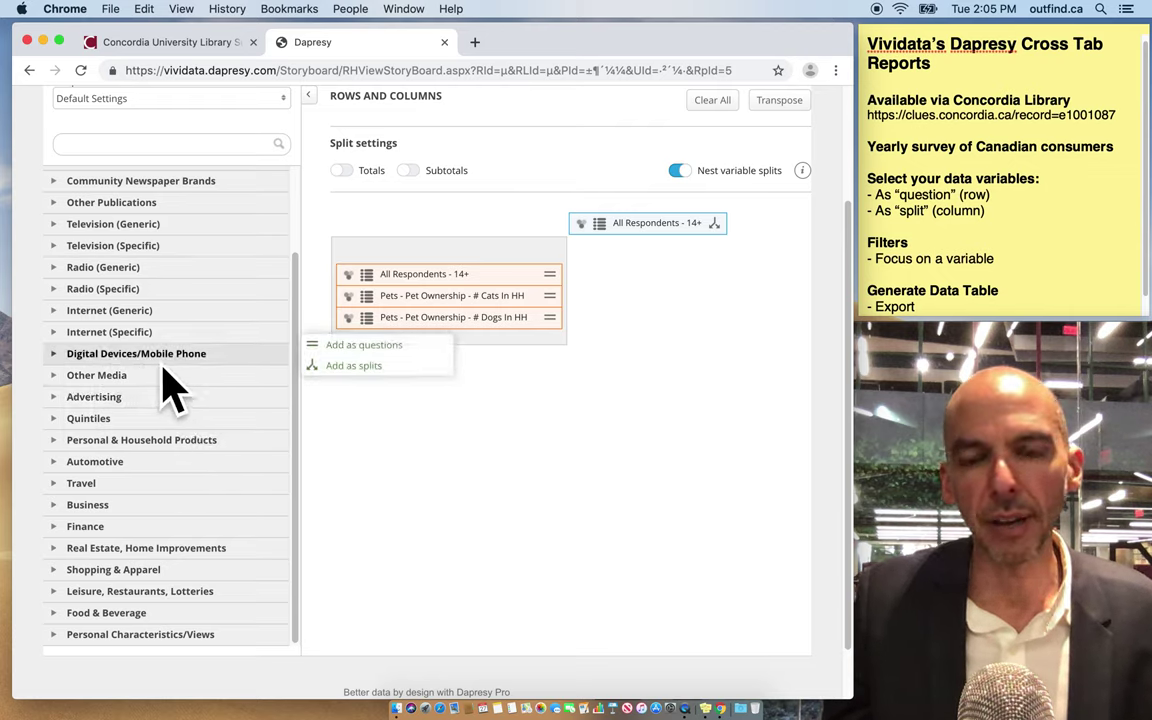
{"action": "left_click", "coordinate": [67, 355]}
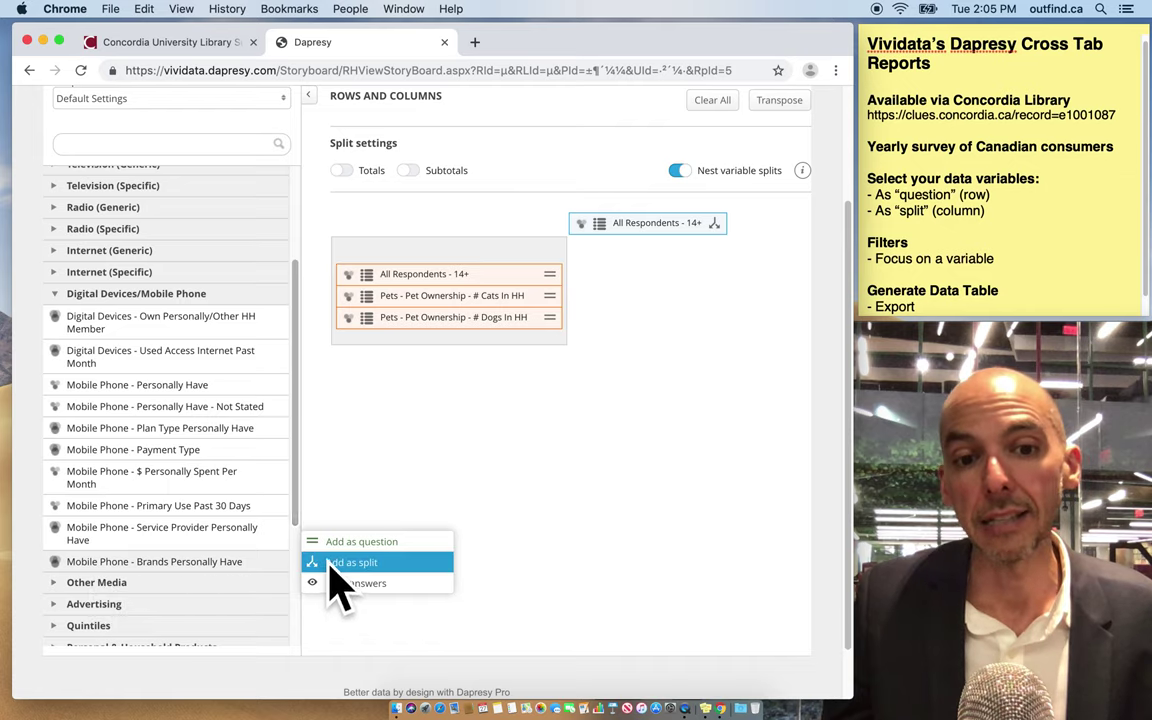
{"action": "left_click", "coordinate": [384, 570]}
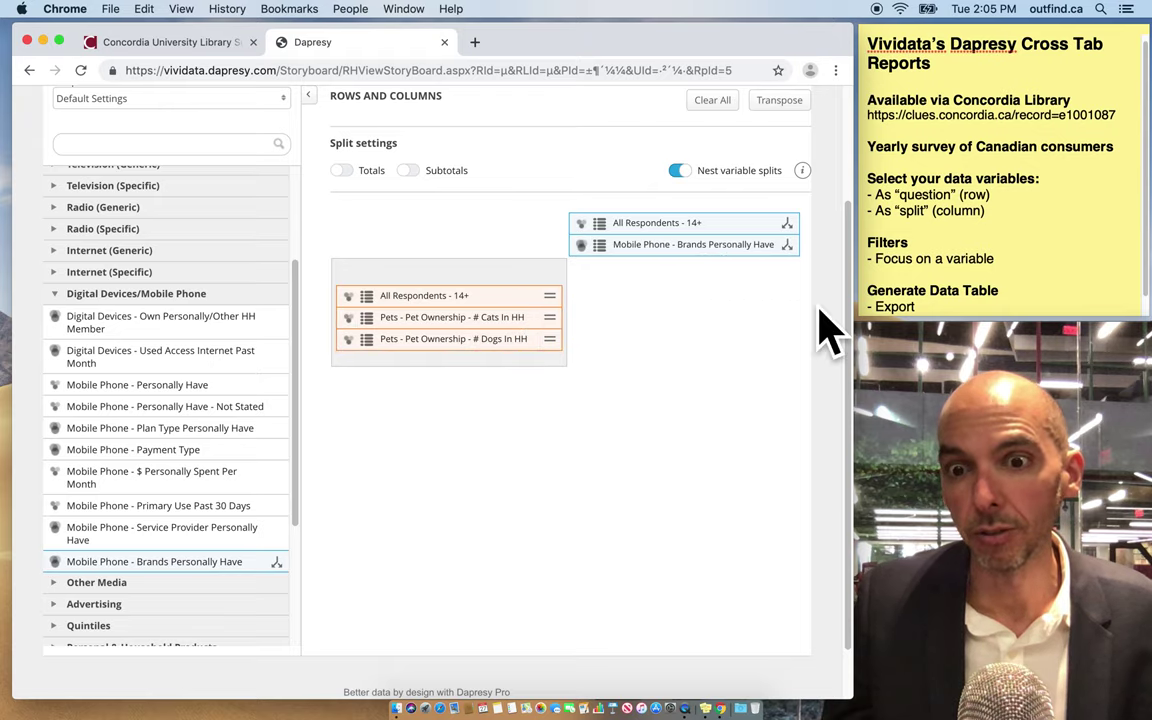
Switch from the rows and columns setup to the cross table's Filters tab.
{"action": "scroll", "coordinate": [850, 340], "scroll_direction": "up", "scroll_amount": 3}
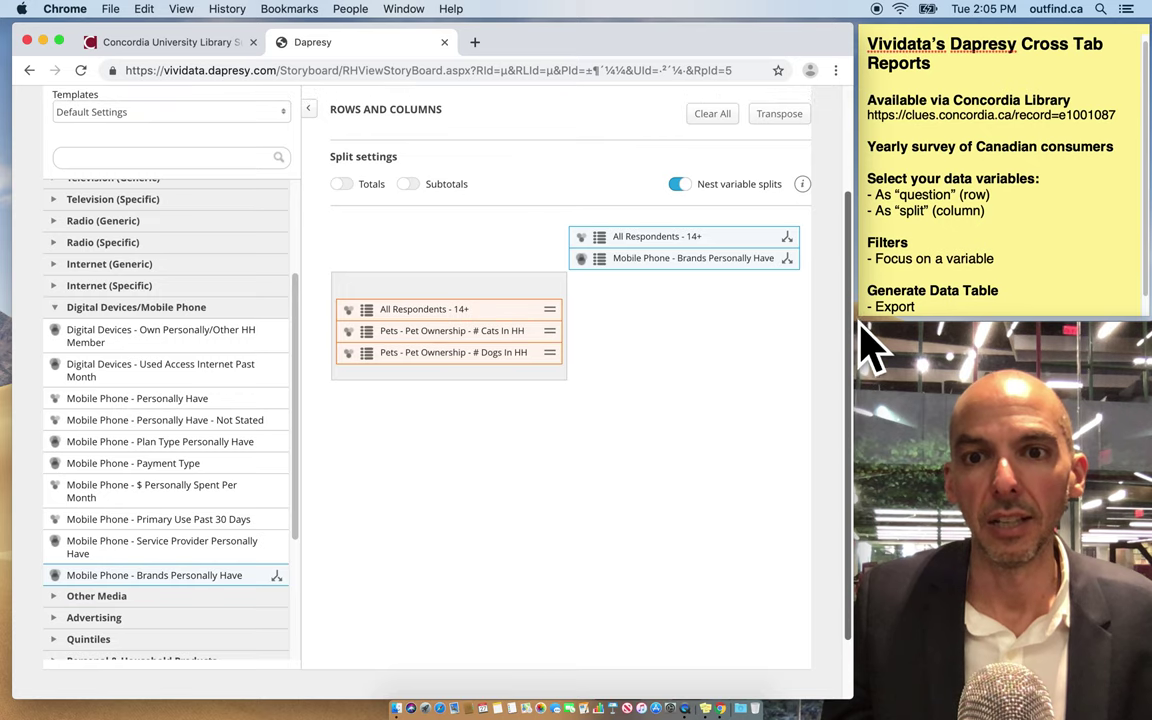
{"action": "scroll", "coordinate": [860, 325], "scroll_direction": "up", "scroll_amount": 5}
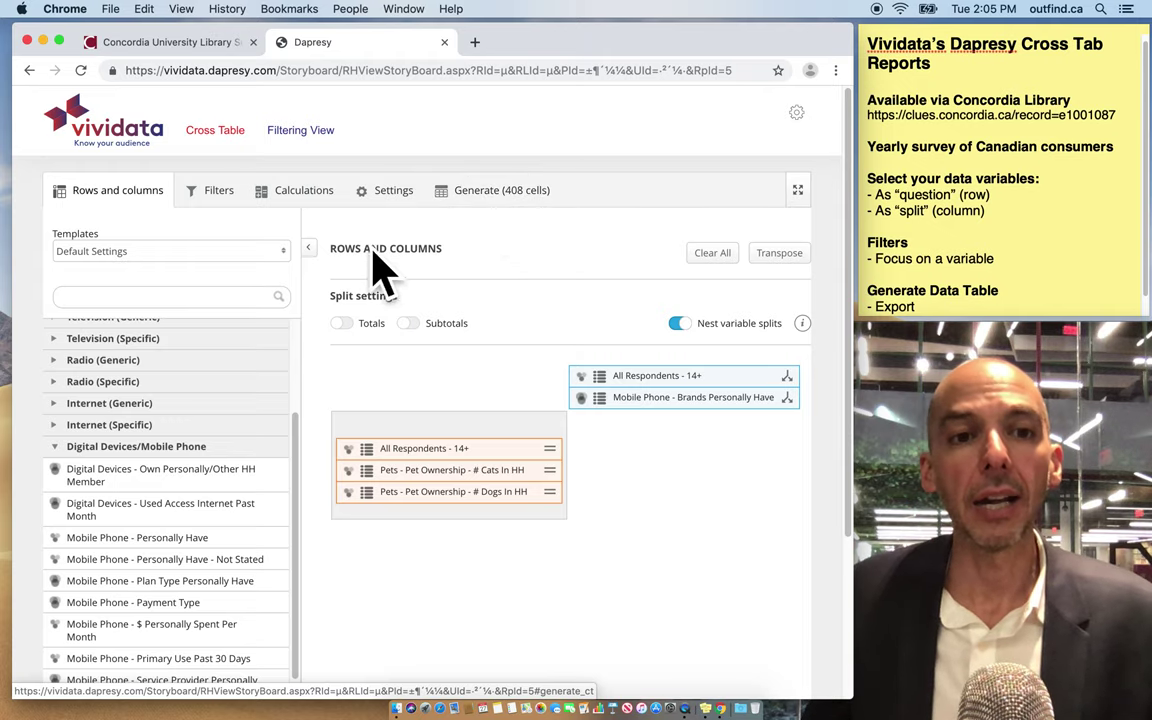
{"action": "left_click", "coordinate": [216, 204]}
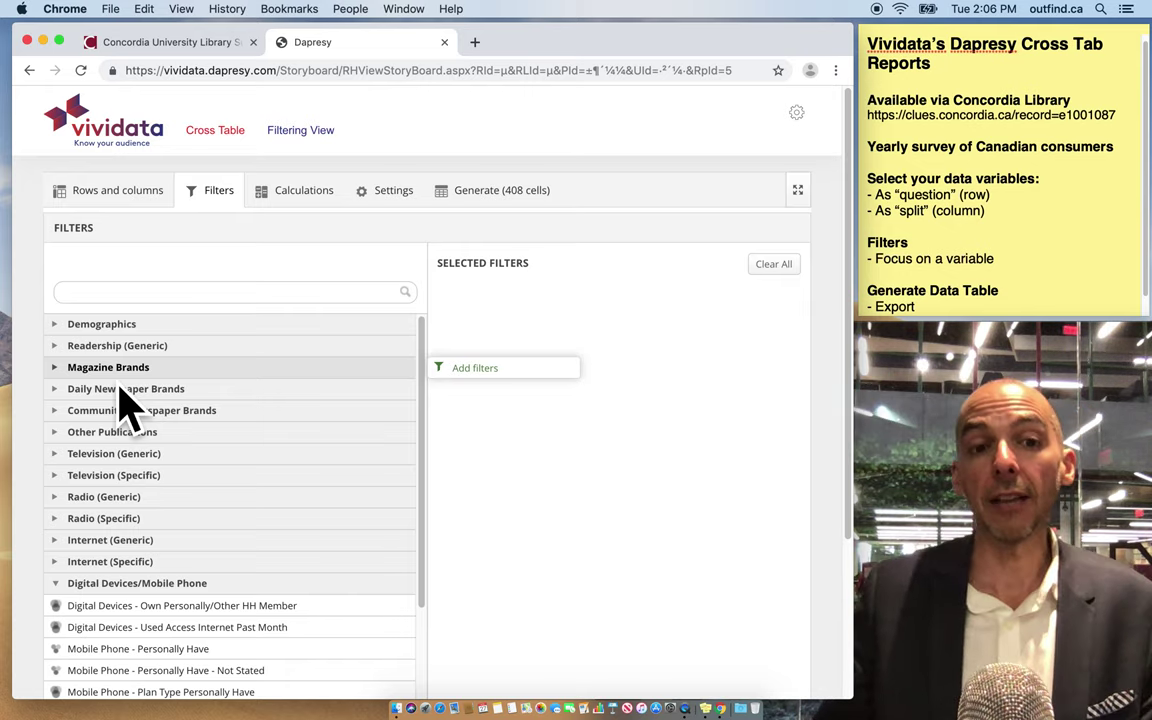
Expand Demographics and review the Age - Generation answer categories without selecting any.
{"action": "left_click", "coordinate": [62, 327]}
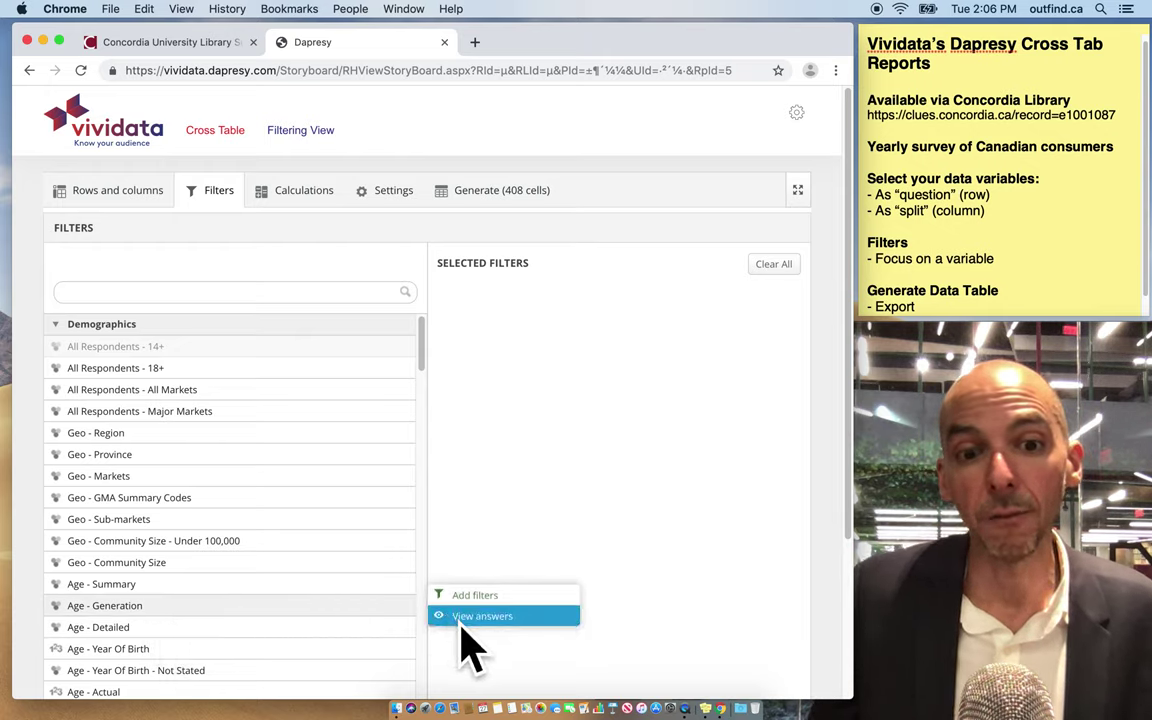
{"action": "left_click", "coordinate": [462, 618]}
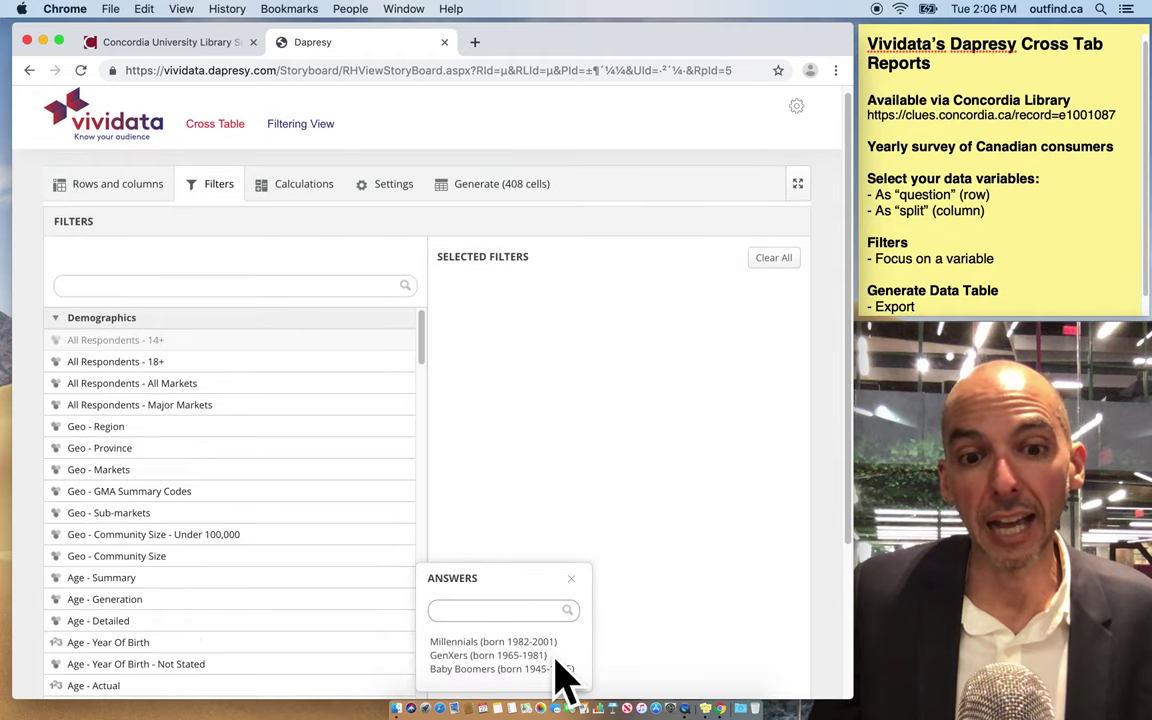
{"action": "scroll", "coordinate": [562, 684], "scroll_direction": "down", "scroll_amount": 3}
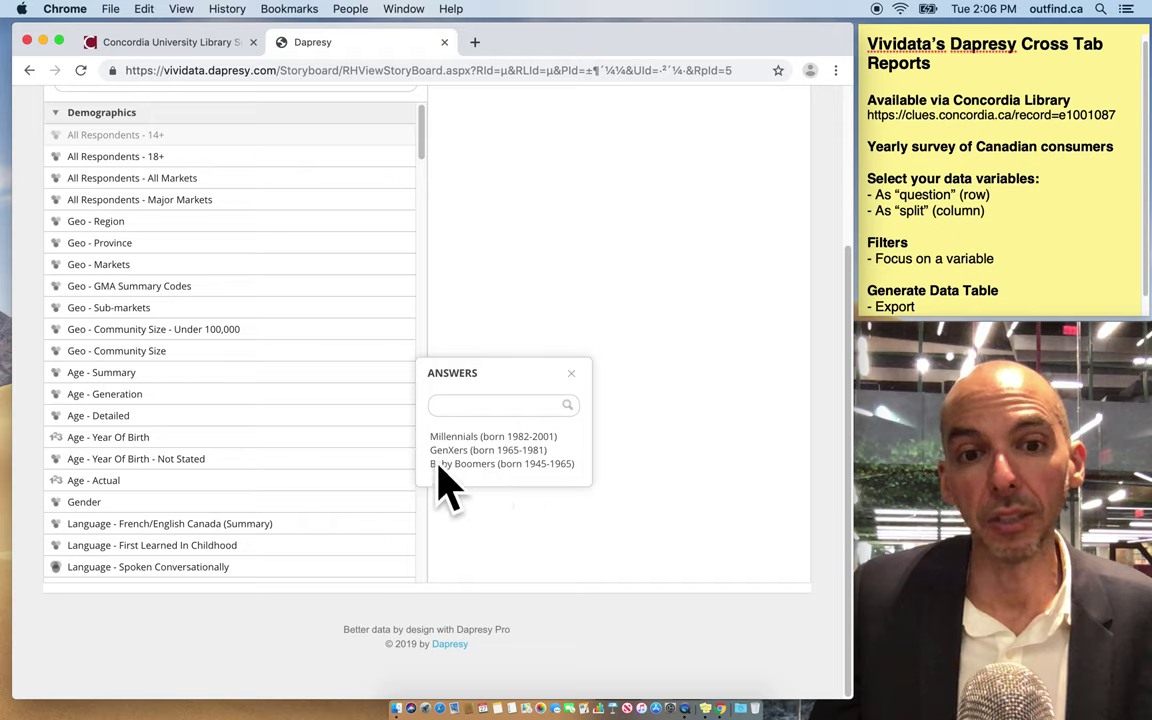
{"action": "left_click", "coordinate": [571, 373]}
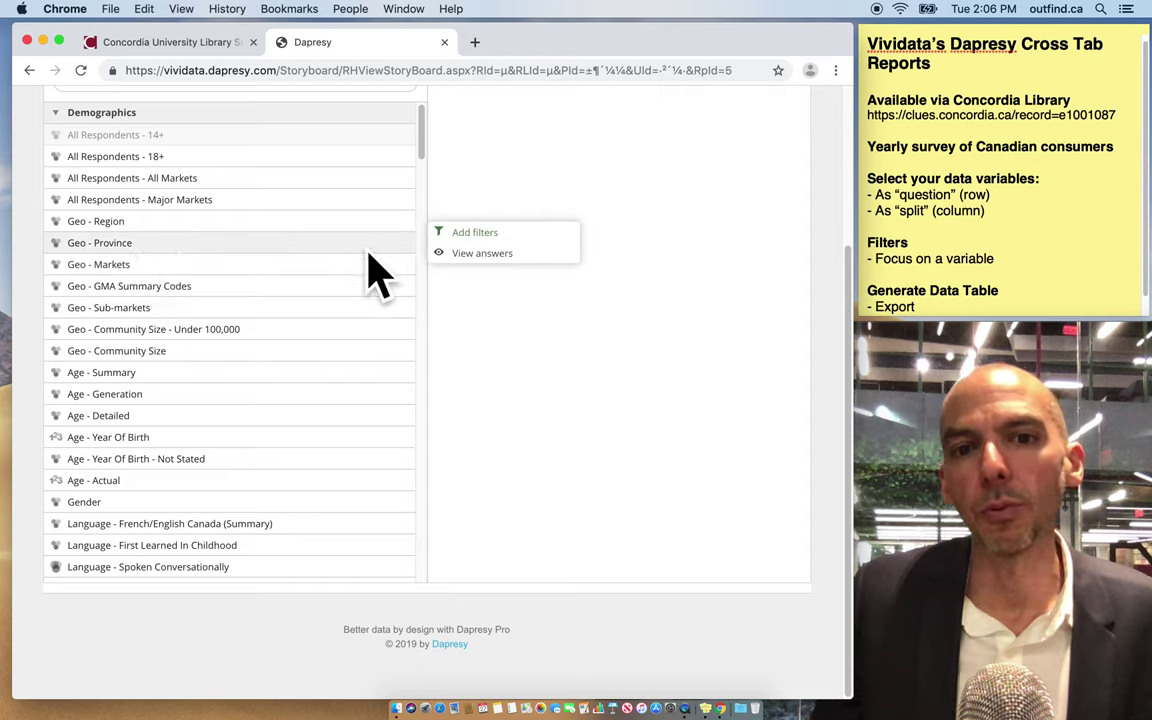
Search Geo - Province answers for 'Que', then close the lookup without applying a filter.
{"action": "left_click", "coordinate": [497, 255]}
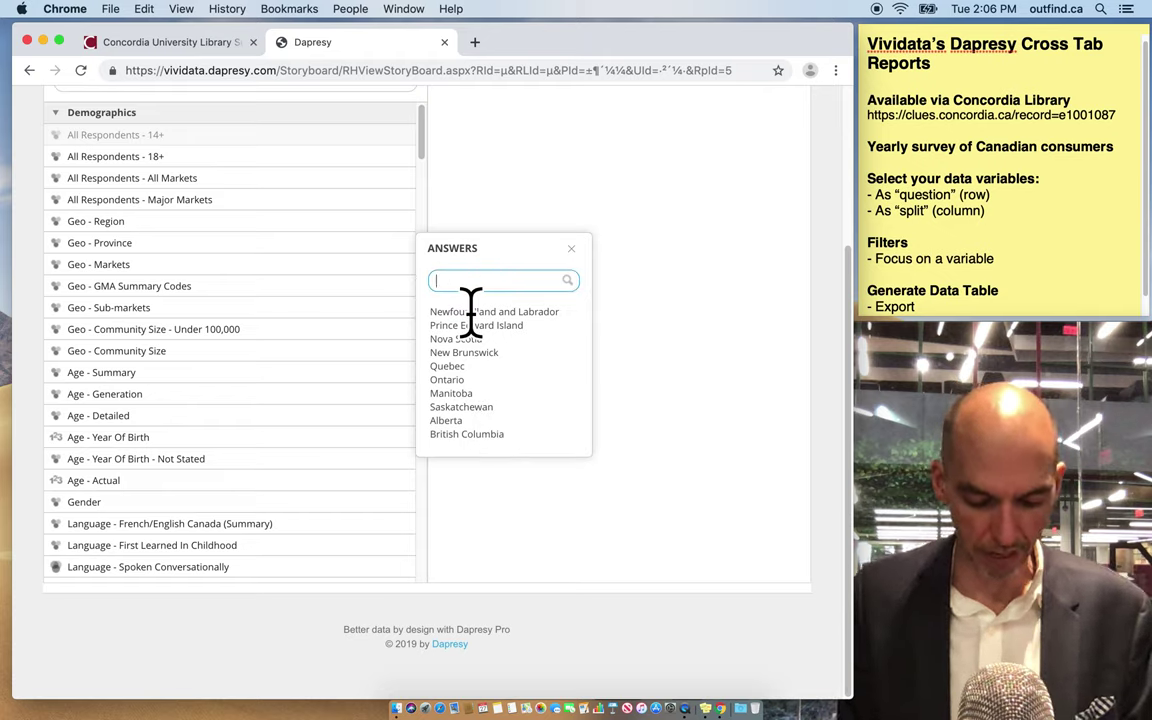
{"action": "type", "text": "Quebec"}
{"action": "key", "text": "Return"}
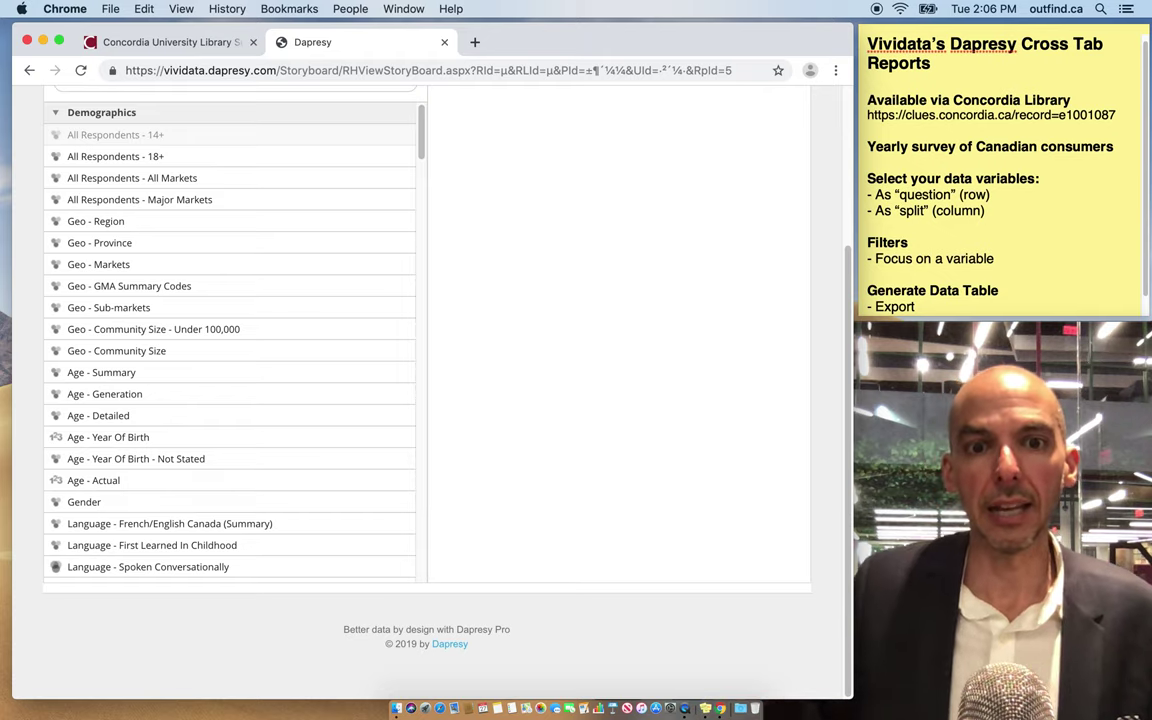
{"action": "mouse_move", "coordinate": [405, 343]}
{"action": "scroll", "coordinate": [527, 442], "scroll_direction": "up", "scroll_amount": 3}
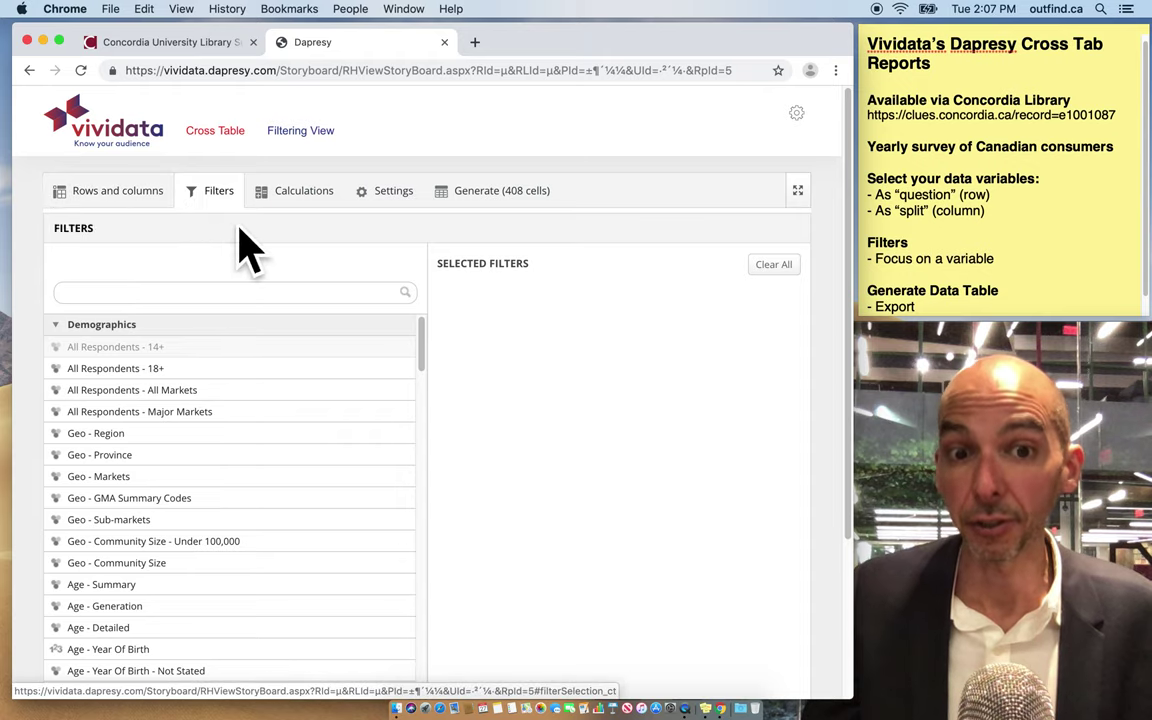
Generate the 408-cell cross-tab and review the All Respondents - 14+ rows.
{"action": "left_click", "coordinate": [478, 204]}
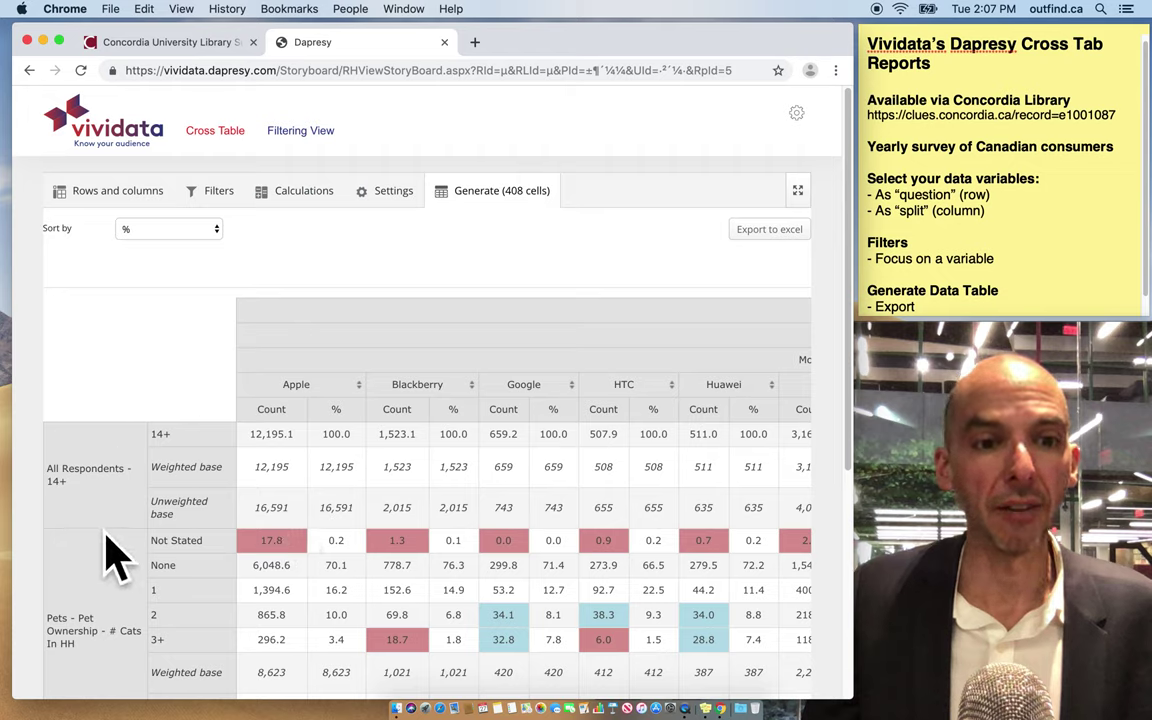
{"action": "left_click_drag", "start_coordinate": [55, 446], "coordinate": [113, 514]}
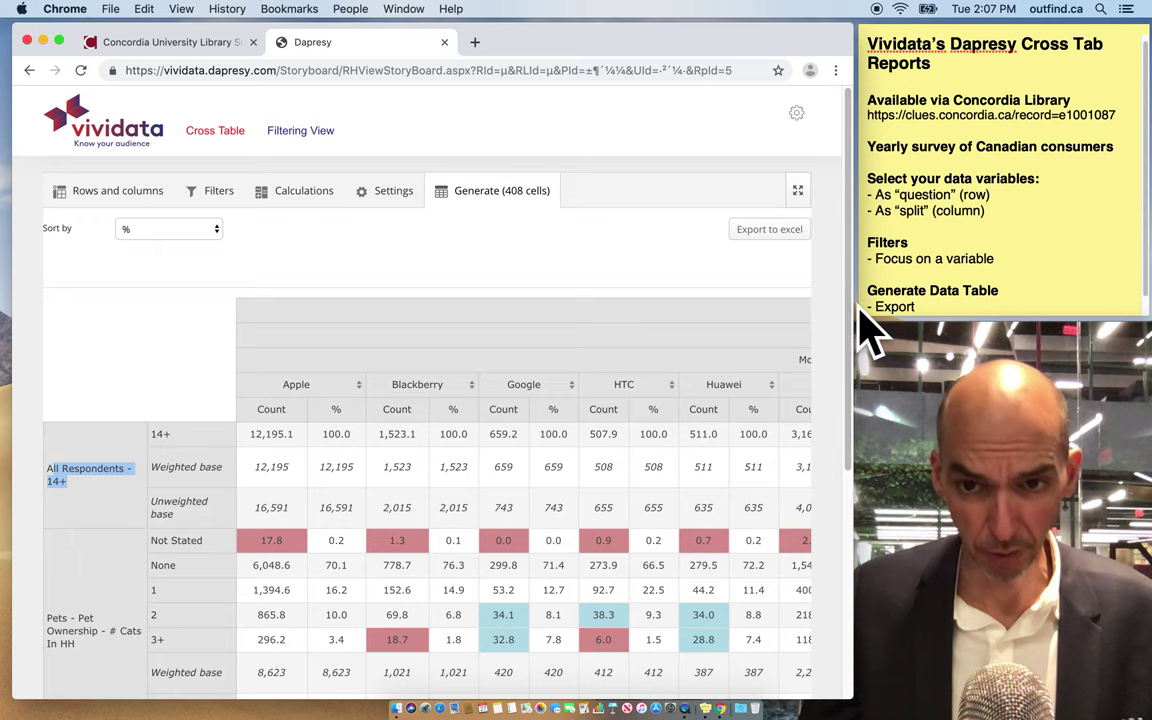
{"action": "scroll", "coordinate": [868, 350], "scroll_direction": "down", "scroll_amount": 5}
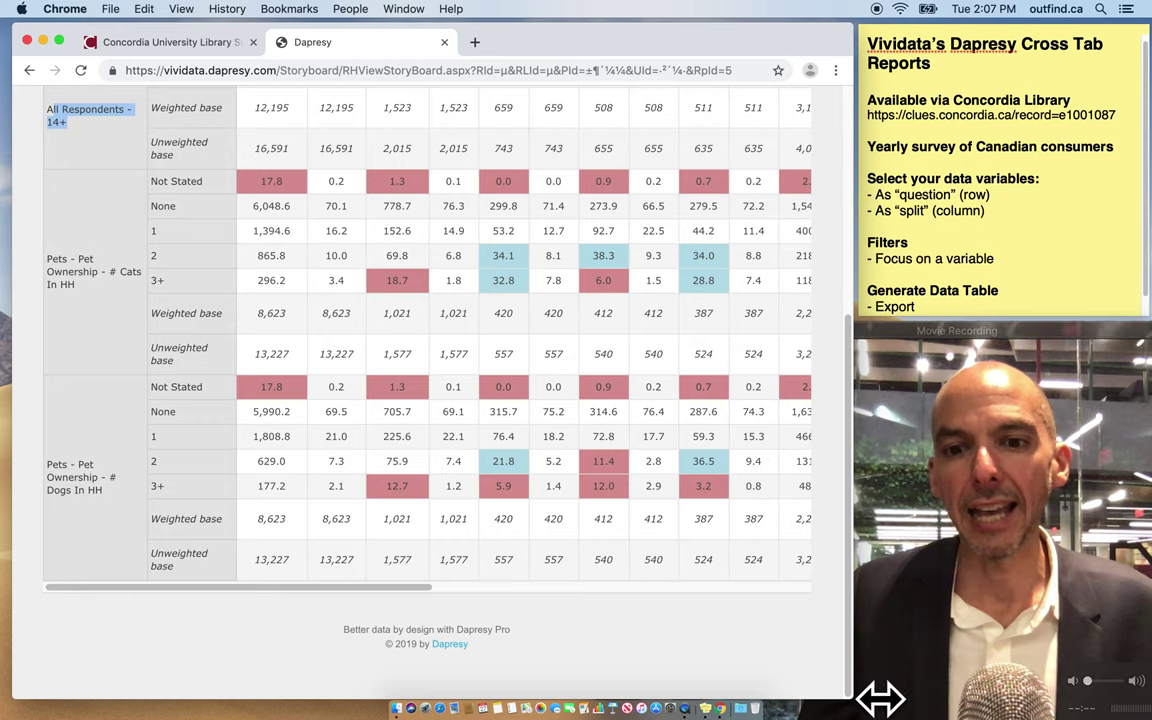
{"action": "scroll", "coordinate": [858, 688], "scroll_direction": "up", "scroll_amount": 5}
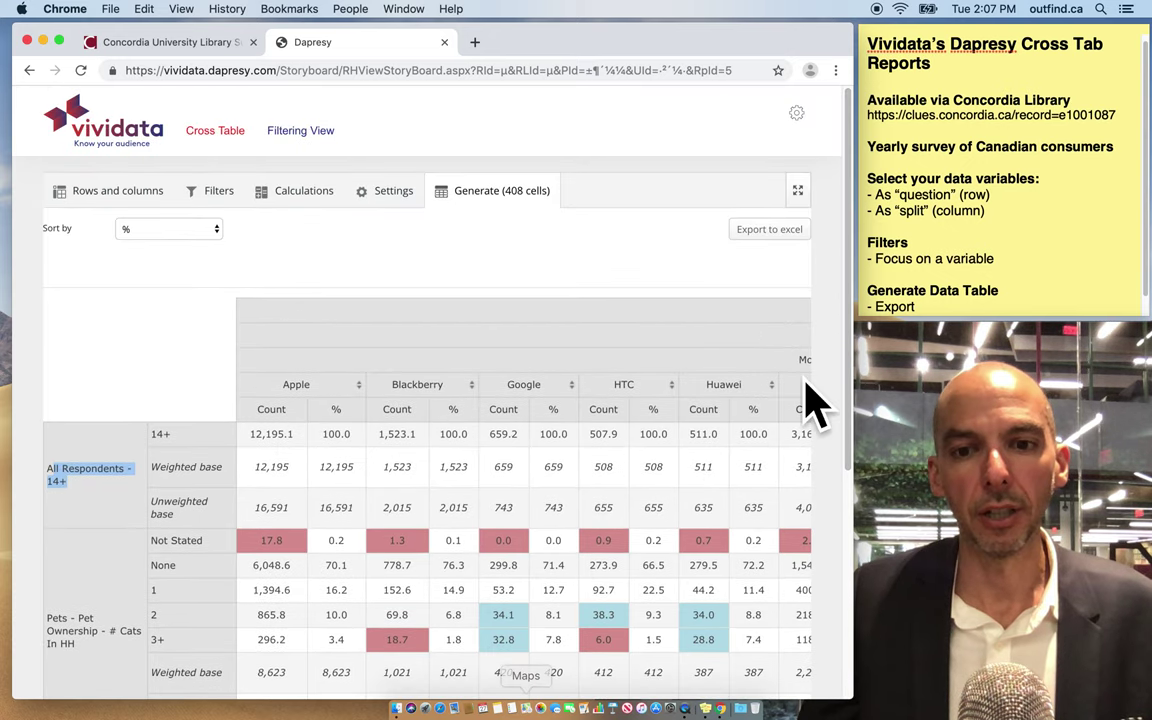
{"action": "scroll", "coordinate": [870, 320], "scroll_direction": "down", "scroll_amount": 5}
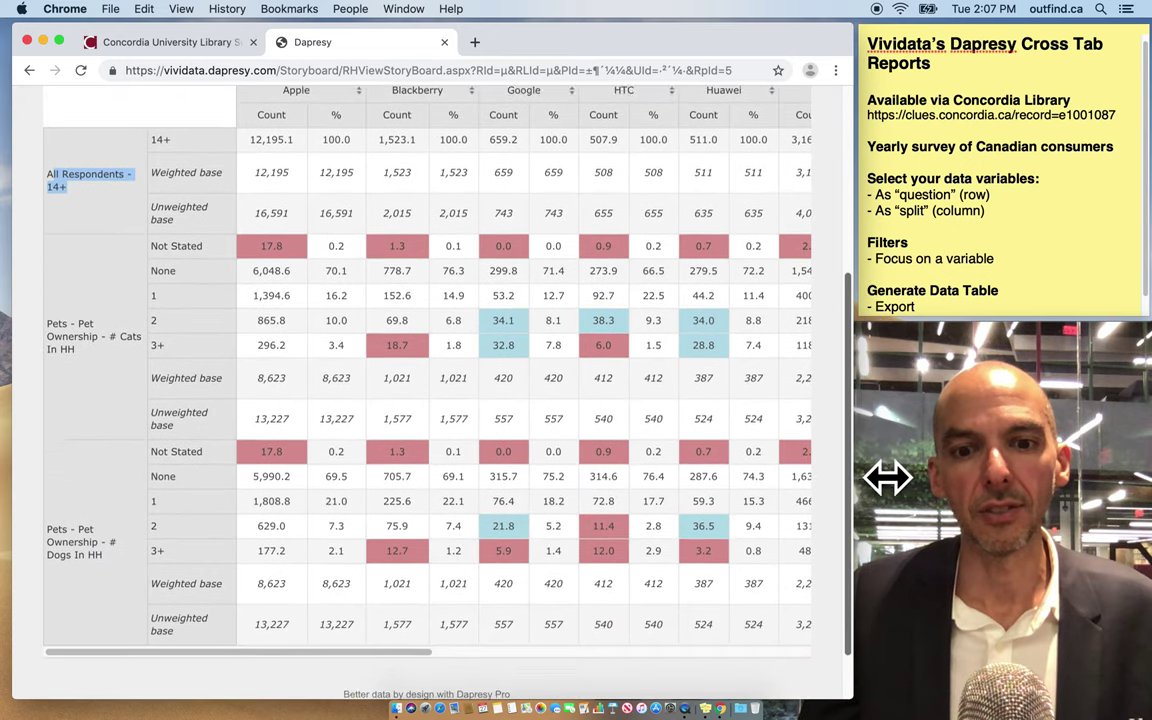
Scroll across the table to see cat and dog ownership for phone brands like Apple and Huawei.
{"action": "left_click_drag", "start_coordinate": [393, 661], "coordinate": [830, 596]}
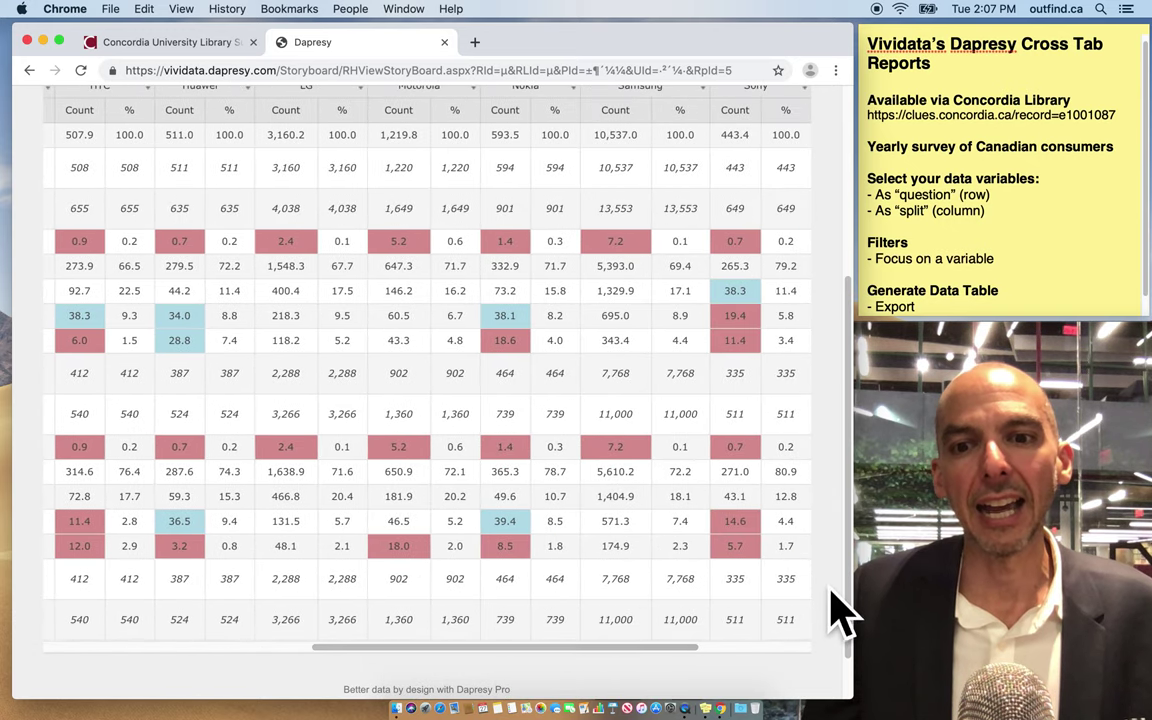
{"action": "scroll", "coordinate": [865, 560], "scroll_direction": "up", "scroll_amount": 3}
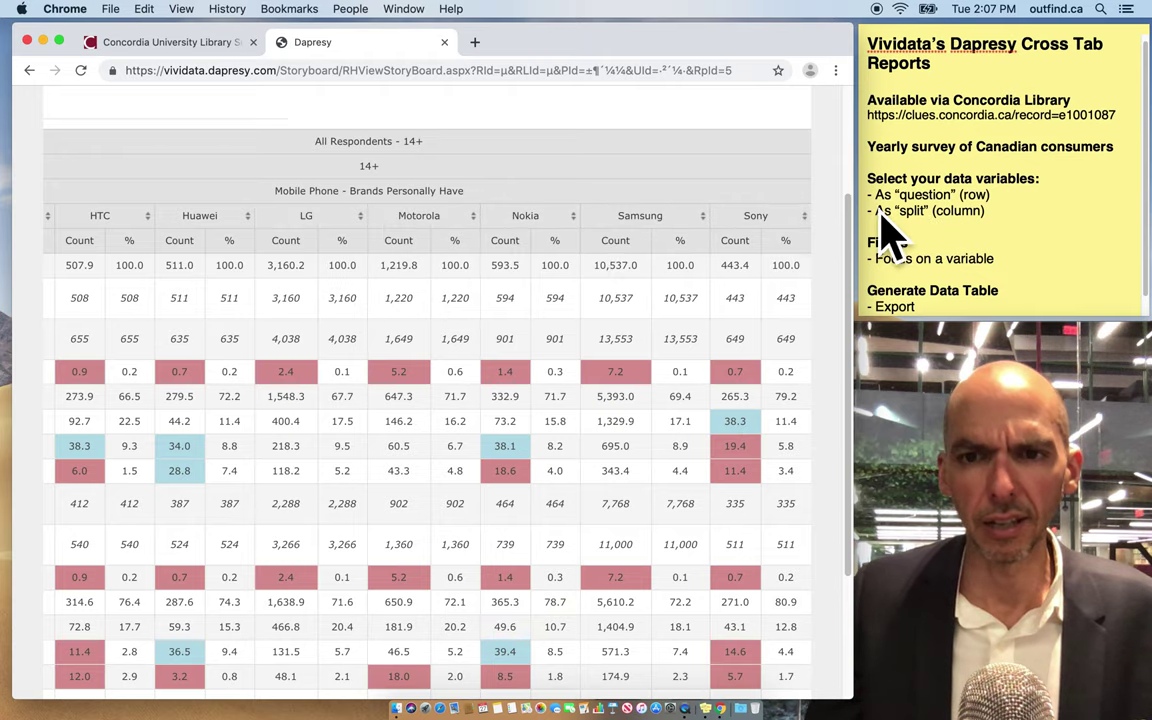
{"action": "scroll", "coordinate": [872, 210], "scroll_direction": "up", "scroll_amount": 2}
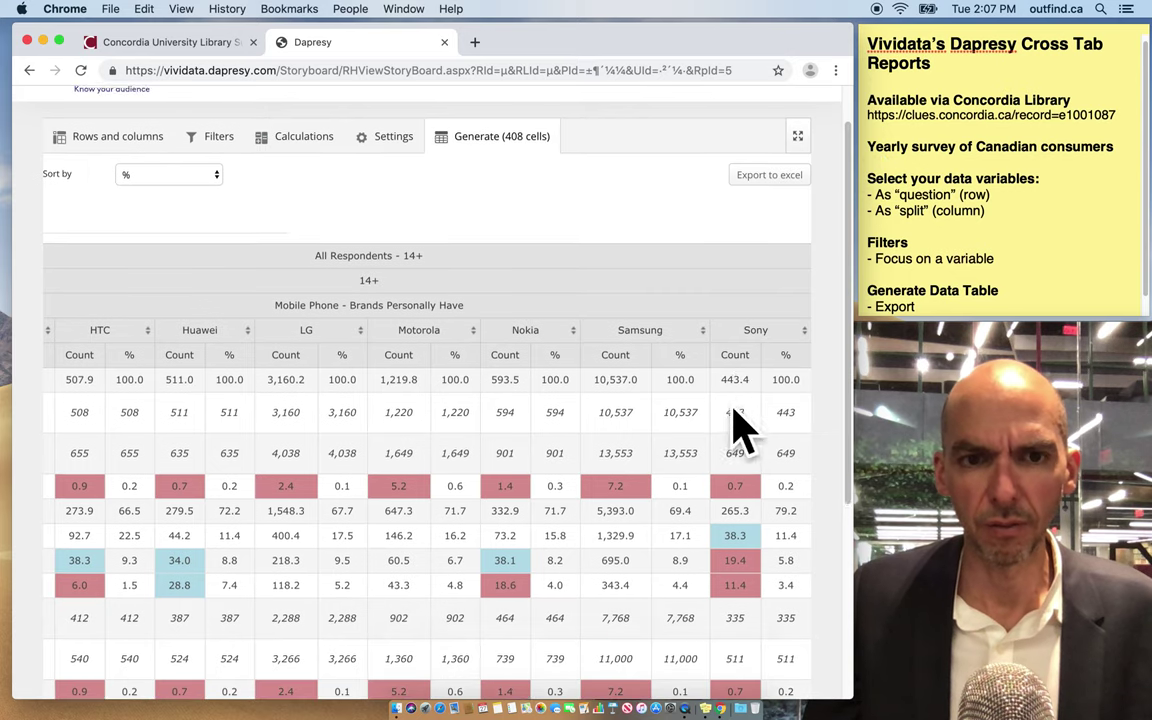
{"action": "scroll", "coordinate": [737, 430], "scroll_direction": "down", "scroll_amount": 5}
{"action": "scroll", "coordinate": [612, 625], "scroll_direction": "left", "scroll_amount": 5}
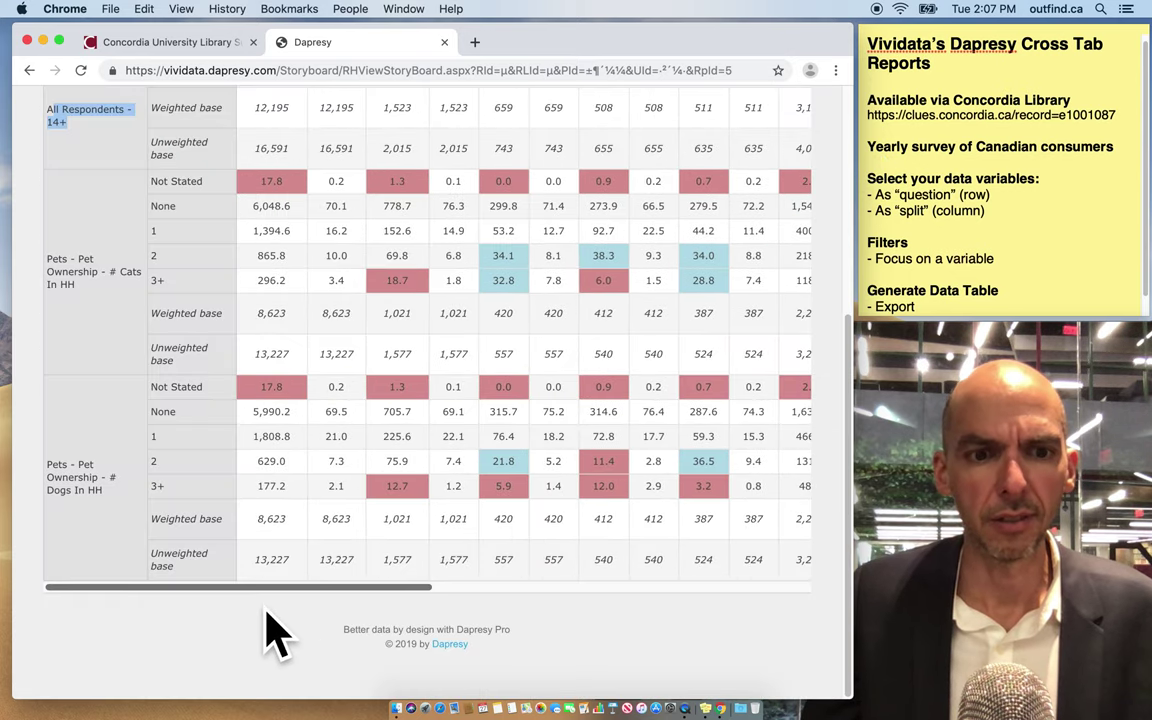
{"action": "scroll", "coordinate": [300, 620], "scroll_direction": "up", "scroll_amount": 5}
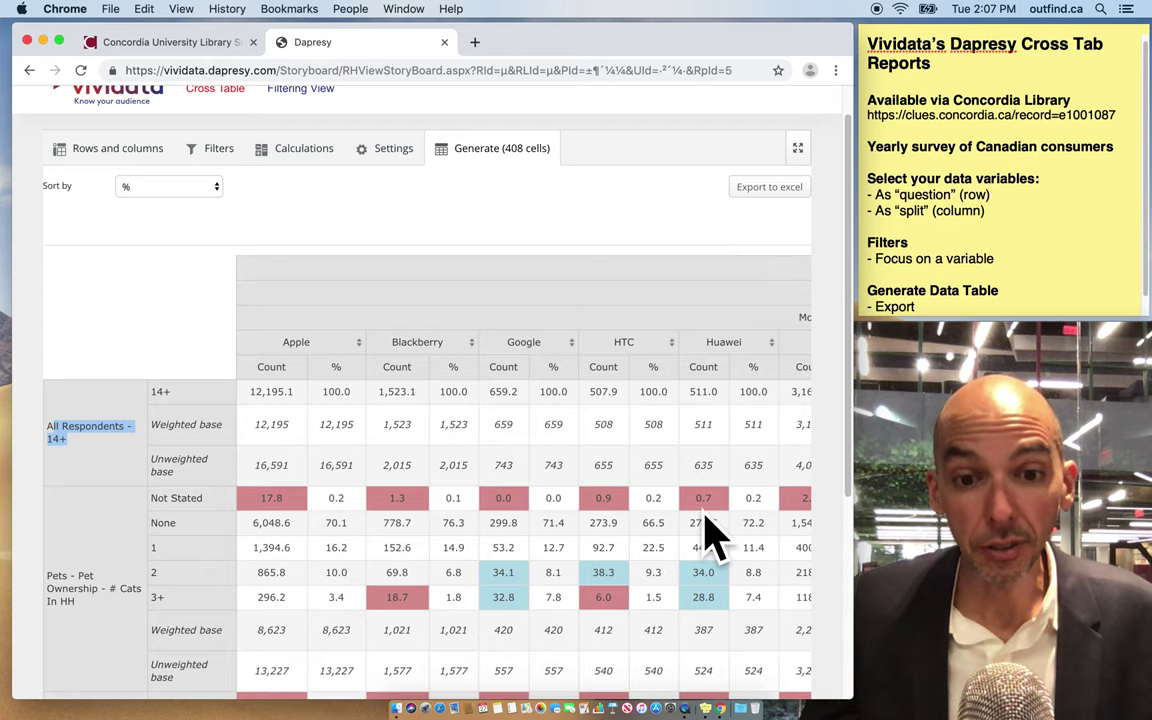
{"action": "scroll", "coordinate": [710, 530], "scroll_direction": "down", "scroll_amount": 1}
{"action": "scroll", "coordinate": [710, 530], "scroll_direction": "down", "scroll_amount": 3}
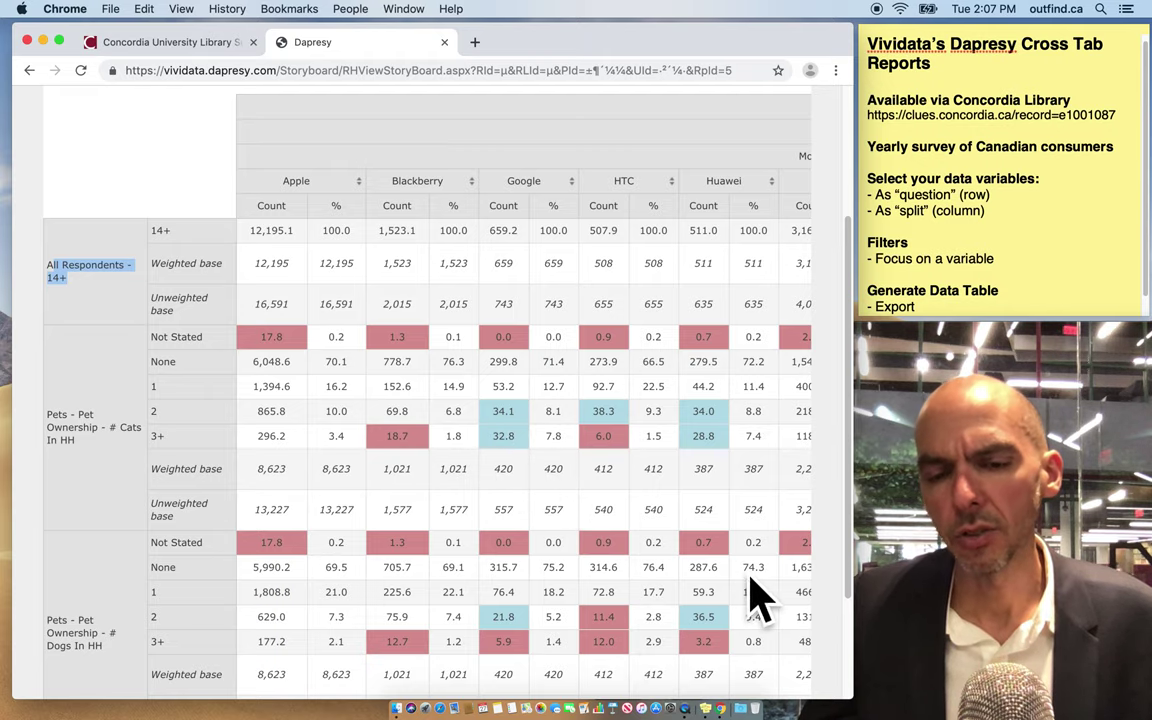
{"action": "scroll", "coordinate": [758, 596], "scroll_direction": "up", "scroll_amount": 1}
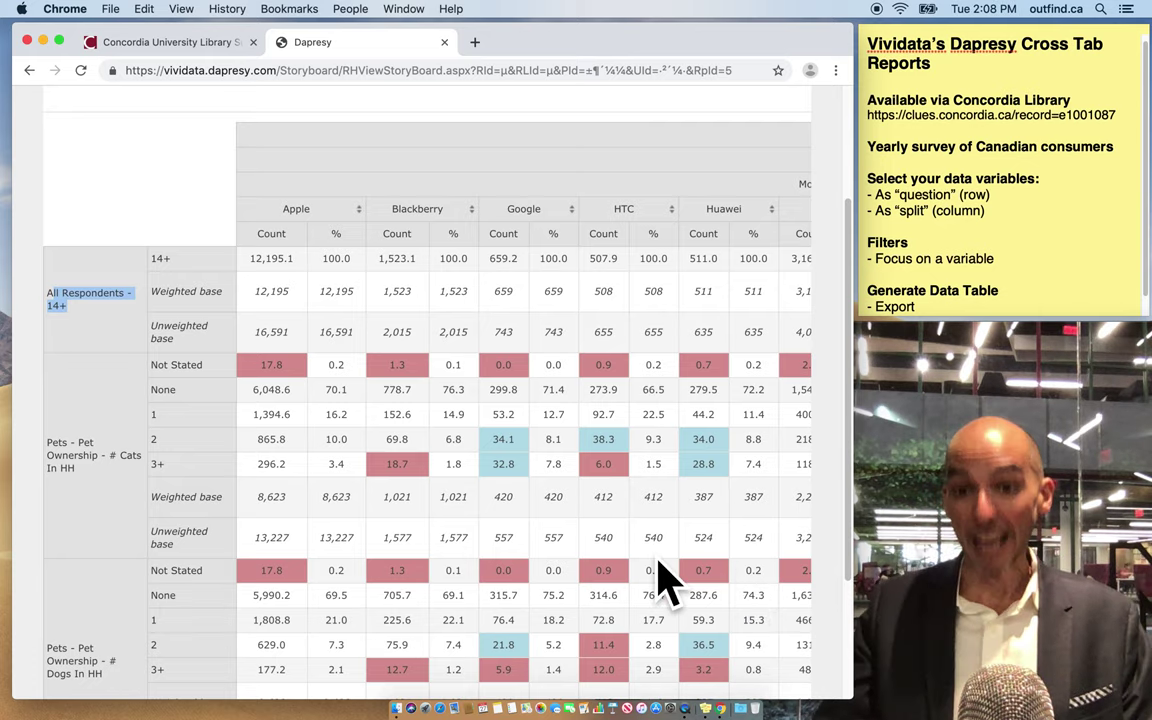
{"action": "left_click", "coordinate": [645, 530]}
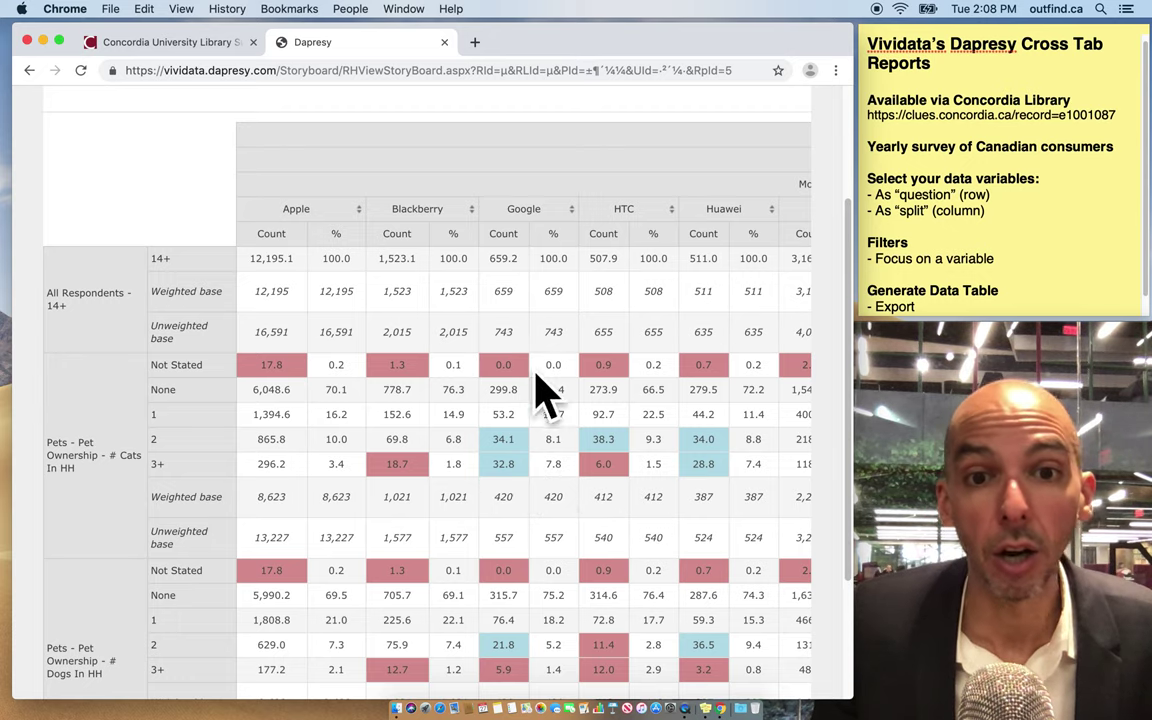
{"action": "double_click", "coordinate": [500, 414]}
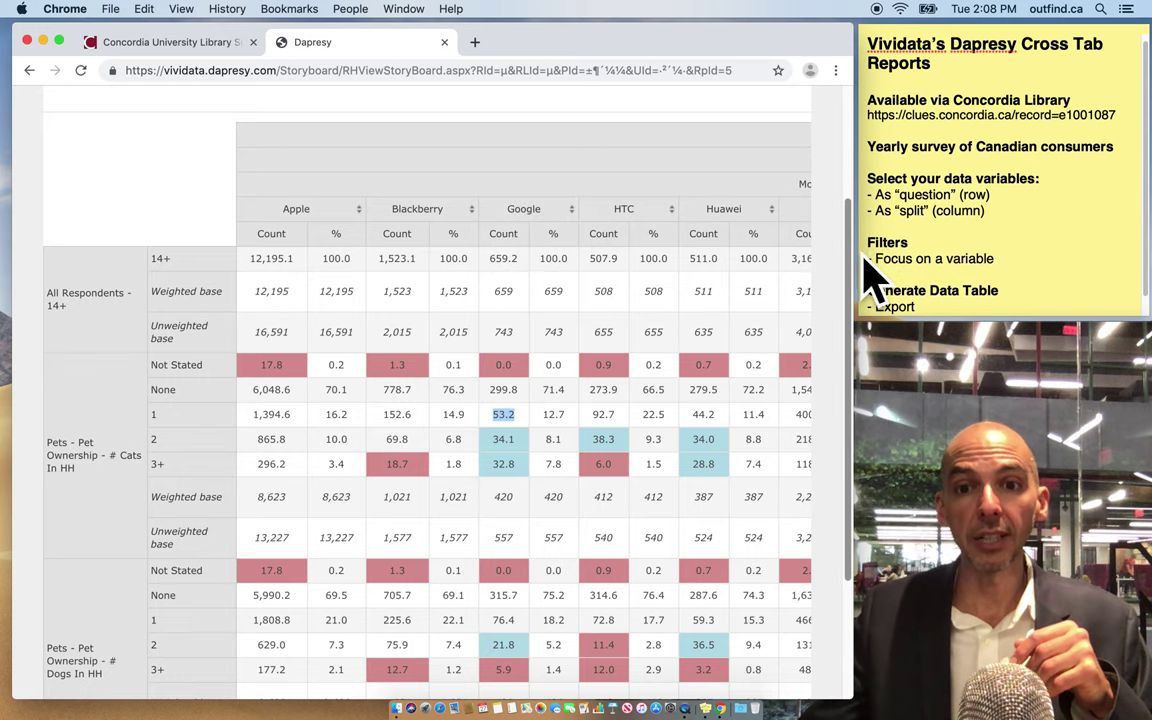
{"action": "scroll", "coordinate": [875, 250], "scroll_direction": "up", "scroll_amount": 3}
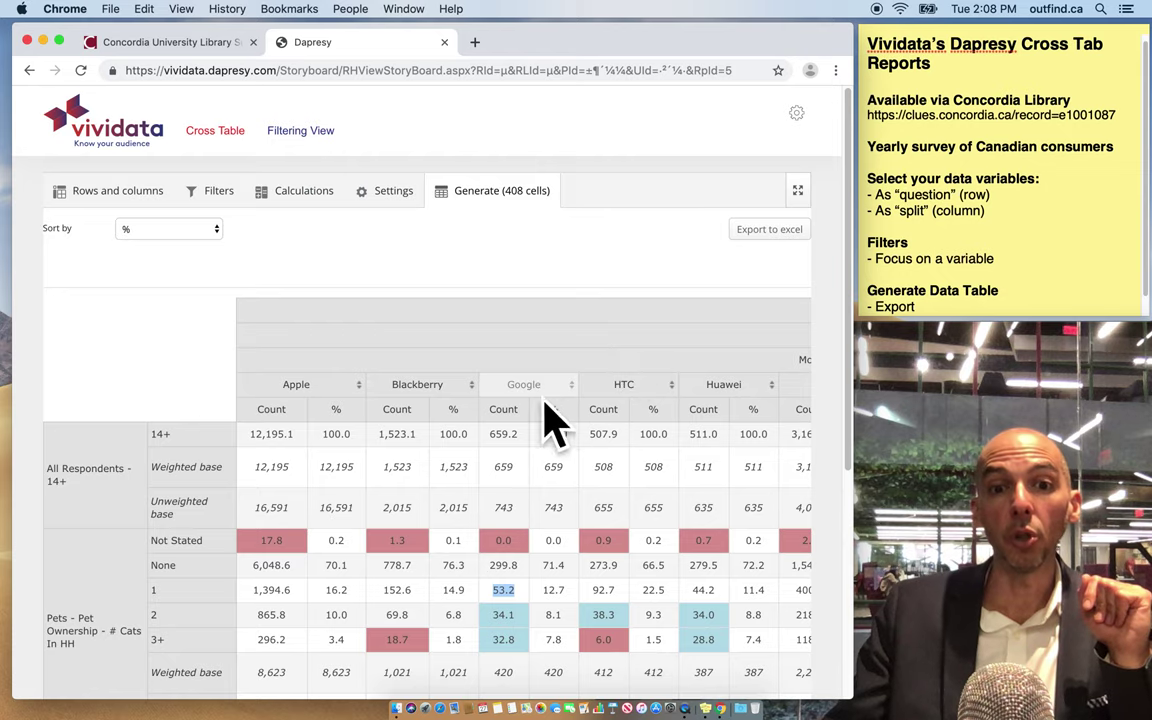
Return to Rows and columns, then collapse and re-expand the Demographics variable group.
{"action": "left_click", "coordinate": [82, 190]}
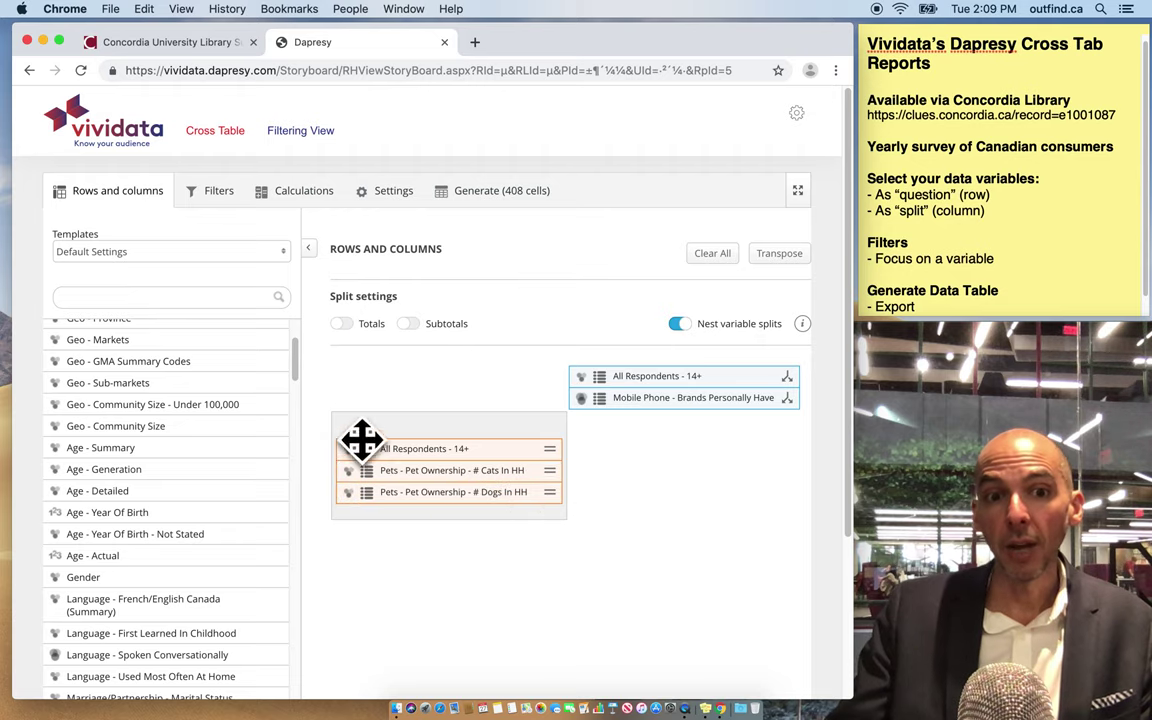
{"action": "scroll", "coordinate": [305, 370], "scroll_direction": "up", "scroll_amount": 4}
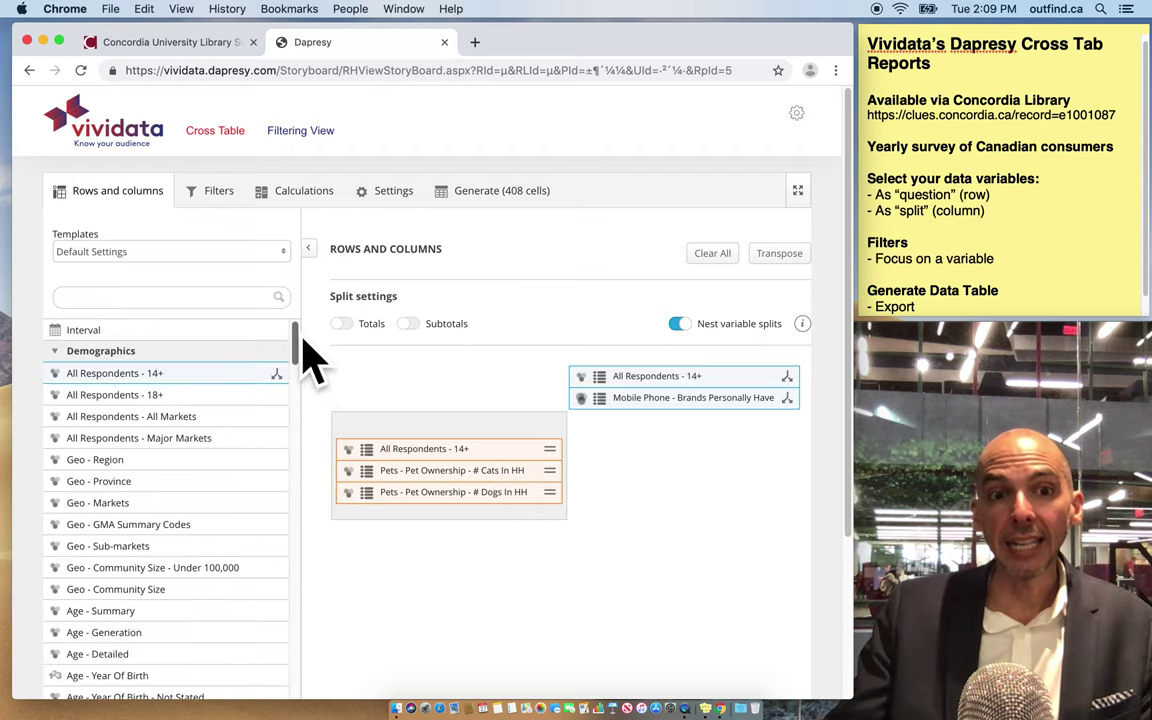
{"action": "left_click", "coordinate": [62, 352]}
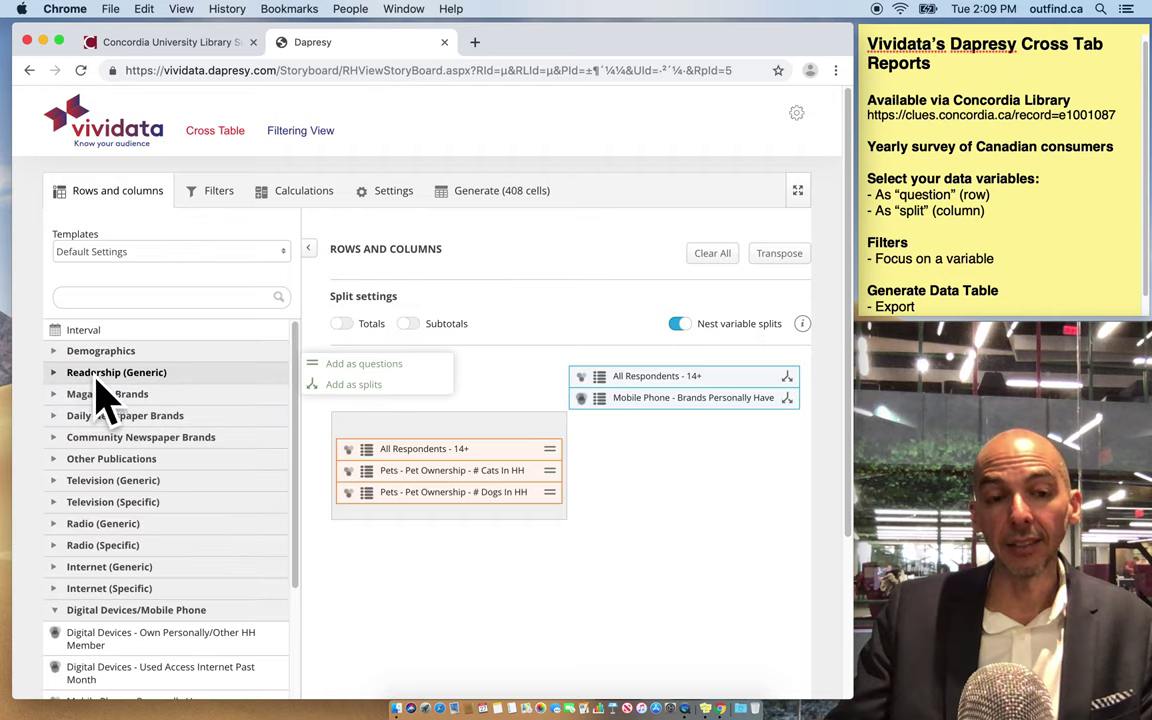
{"action": "left_click", "coordinate": [72, 352]}
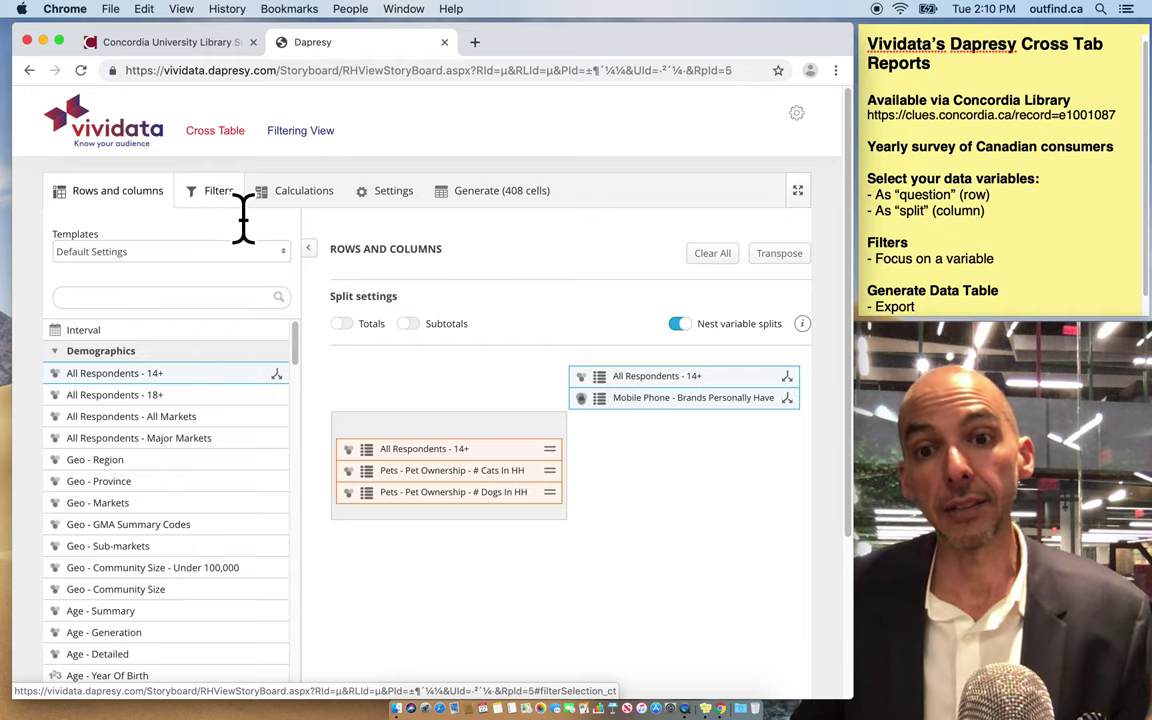
Generate the 408-cell table of cat and dog ownership by mobile phone brand.
{"action": "left_click", "coordinate": [462, 205]}
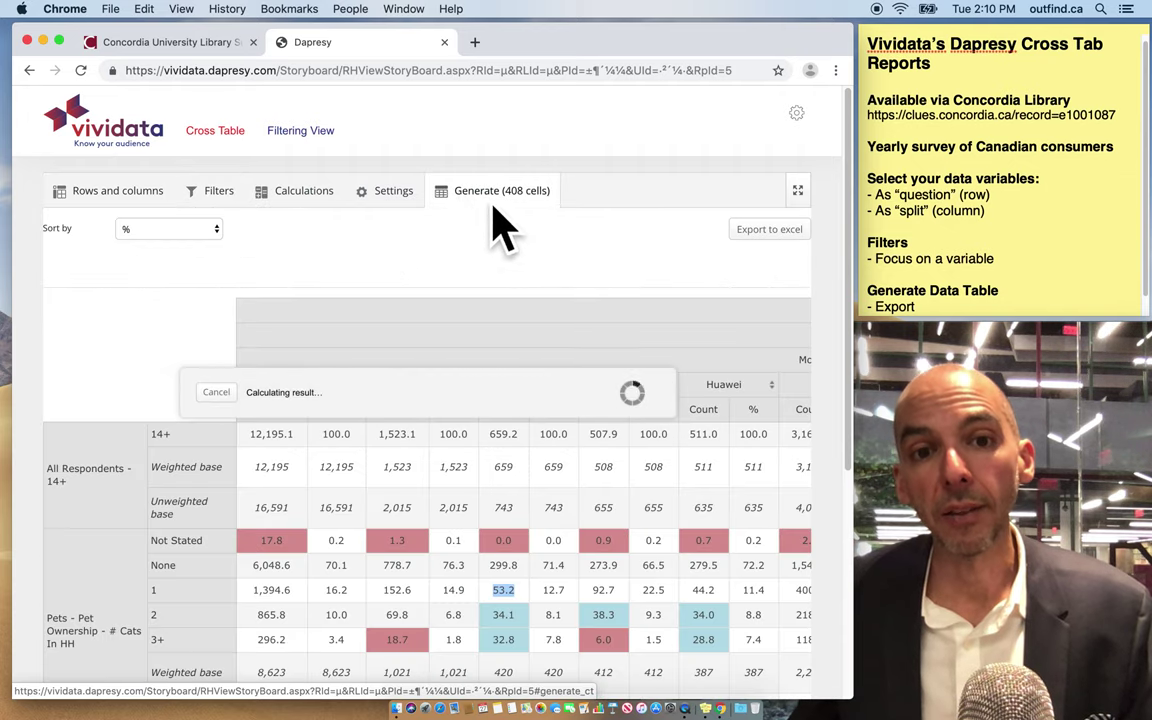